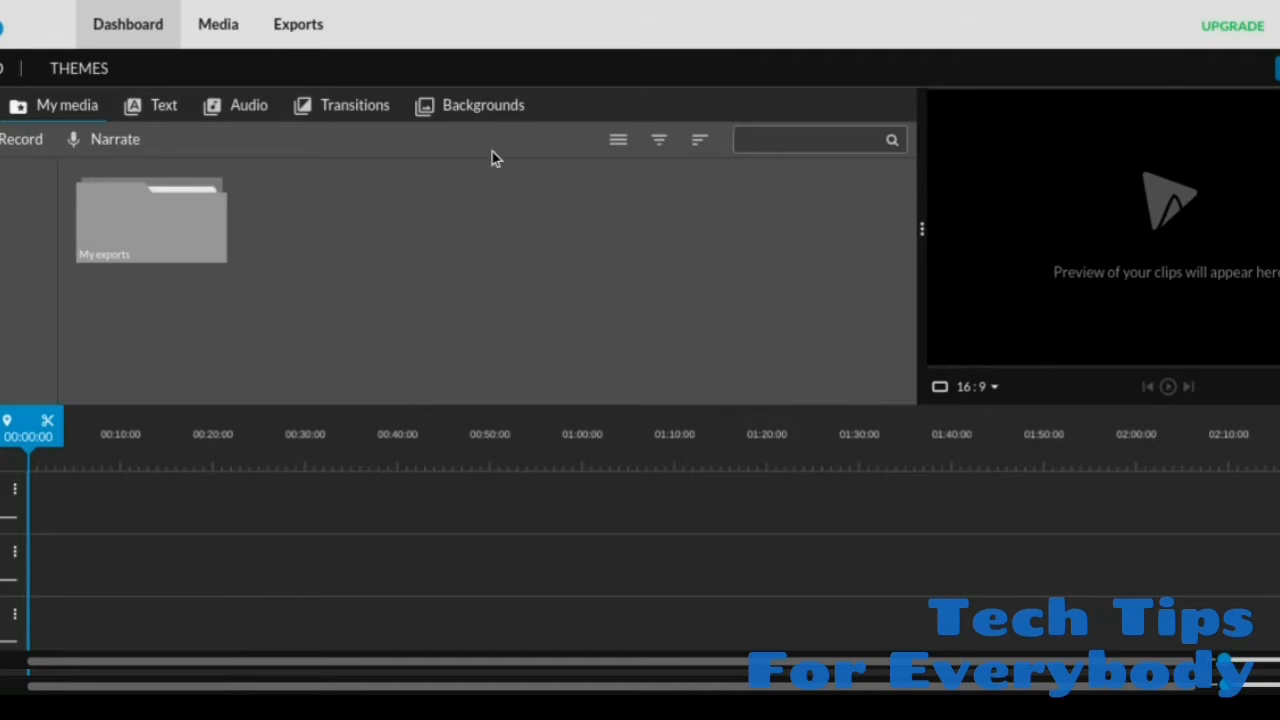
Step: Browse the motion backgrounds, preview Blue Smoke and TV Noise Vertical, and look through the solid-colour backgrounds
{"action": "left_click", "coordinate": [480, 108]}
{"action": "scroll", "coordinate": [464, 289], "scroll_direction": "down", "scroll_amount": 1}
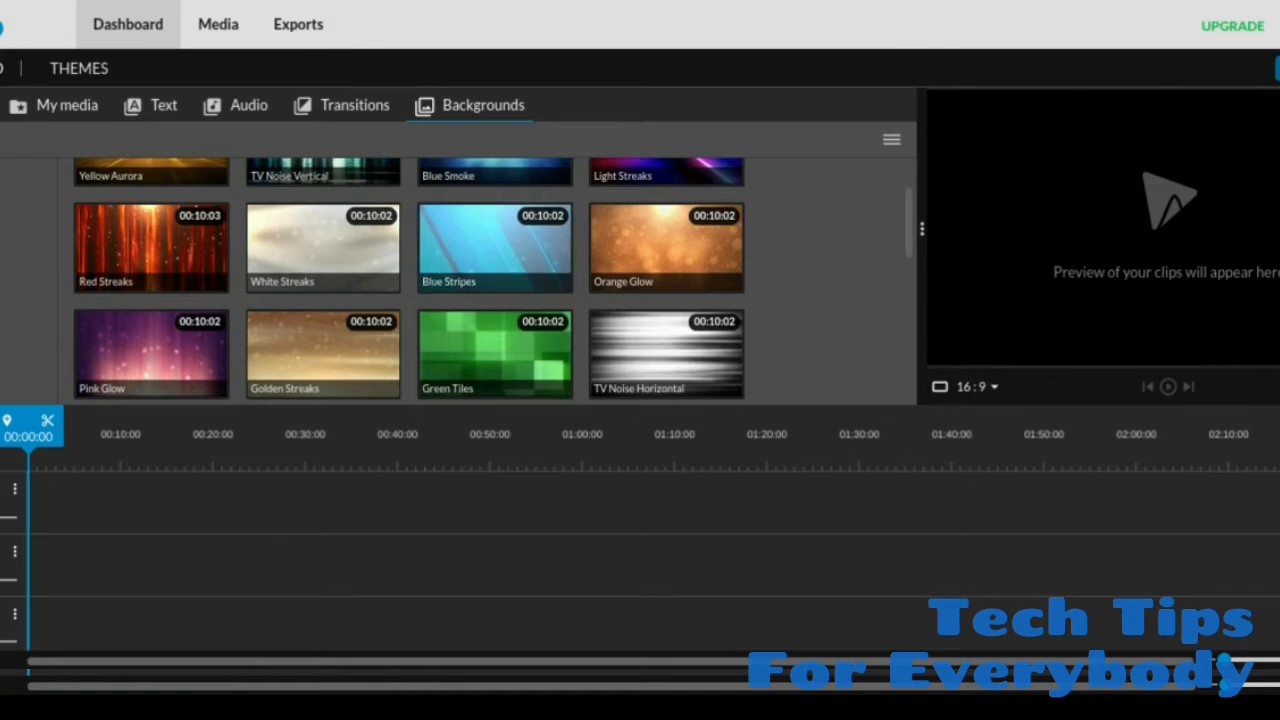
{"action": "scroll", "coordinate": [380, 312], "scroll_direction": "down", "scroll_amount": 4}
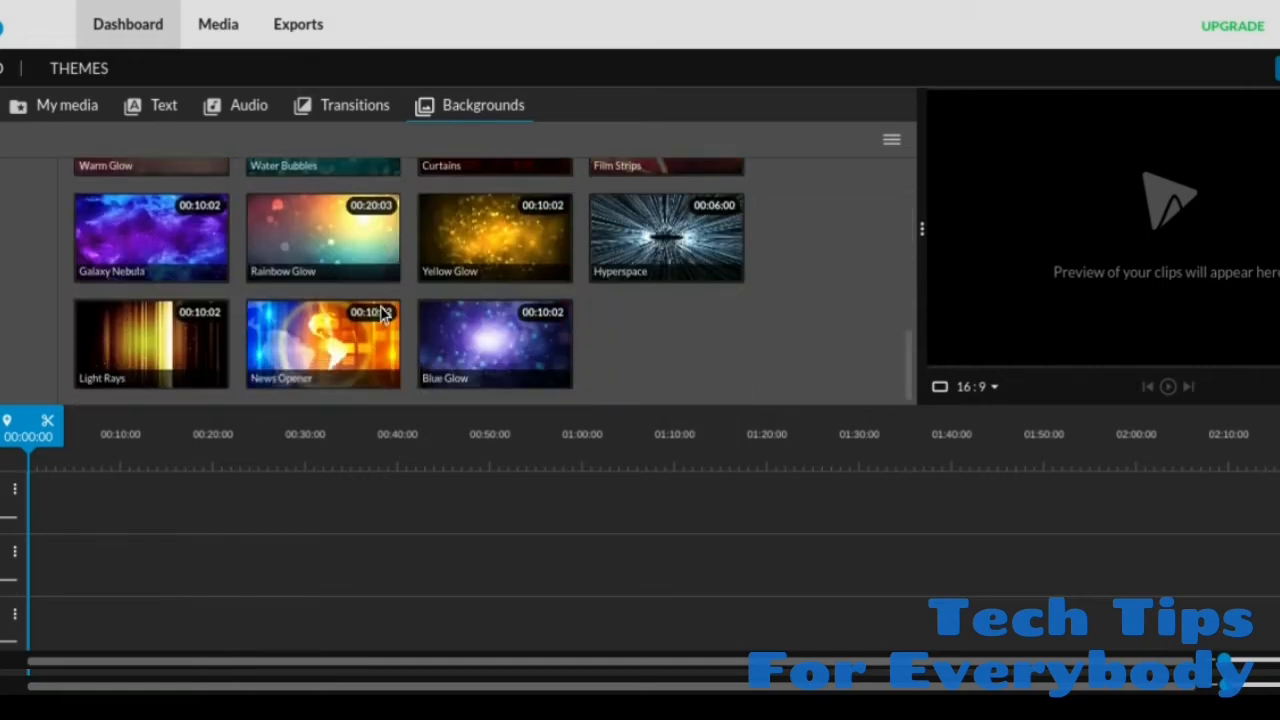
{"action": "scroll", "coordinate": [383, 308], "scroll_direction": "up", "scroll_amount": 6}
{"action": "left_click", "coordinate": [491, 229]}
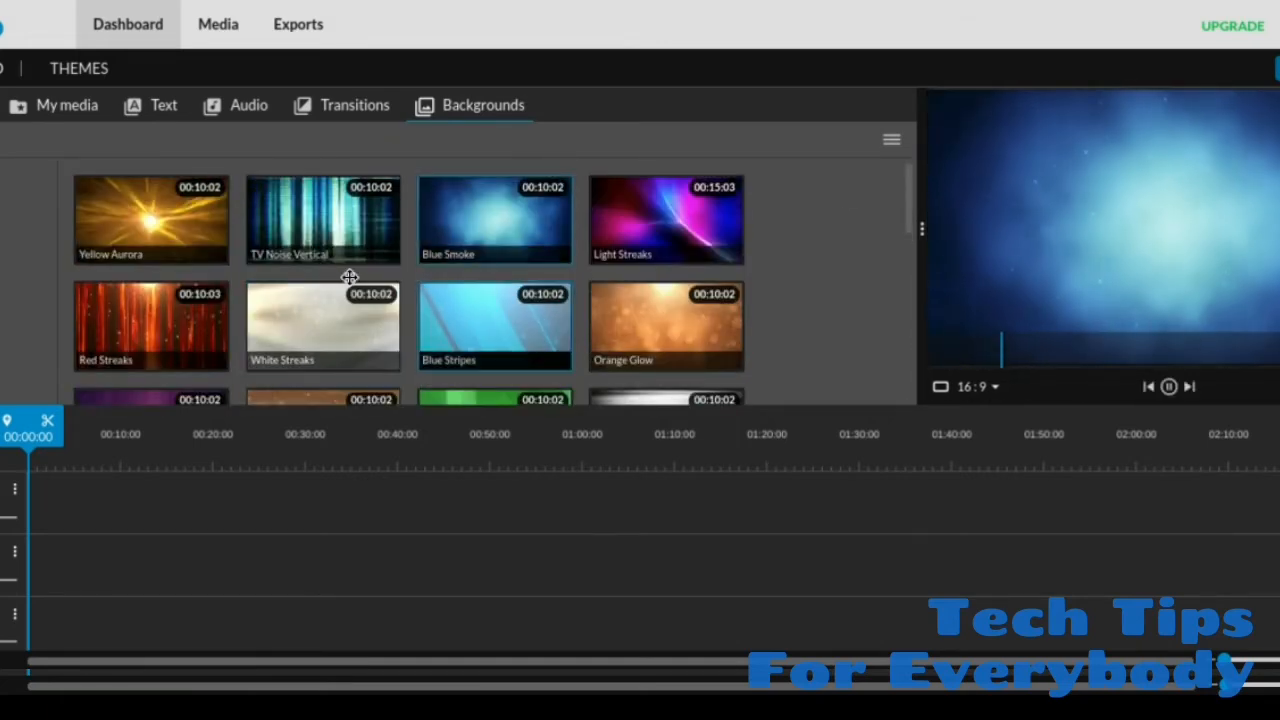
{"action": "left_click", "coordinate": [331, 244]}
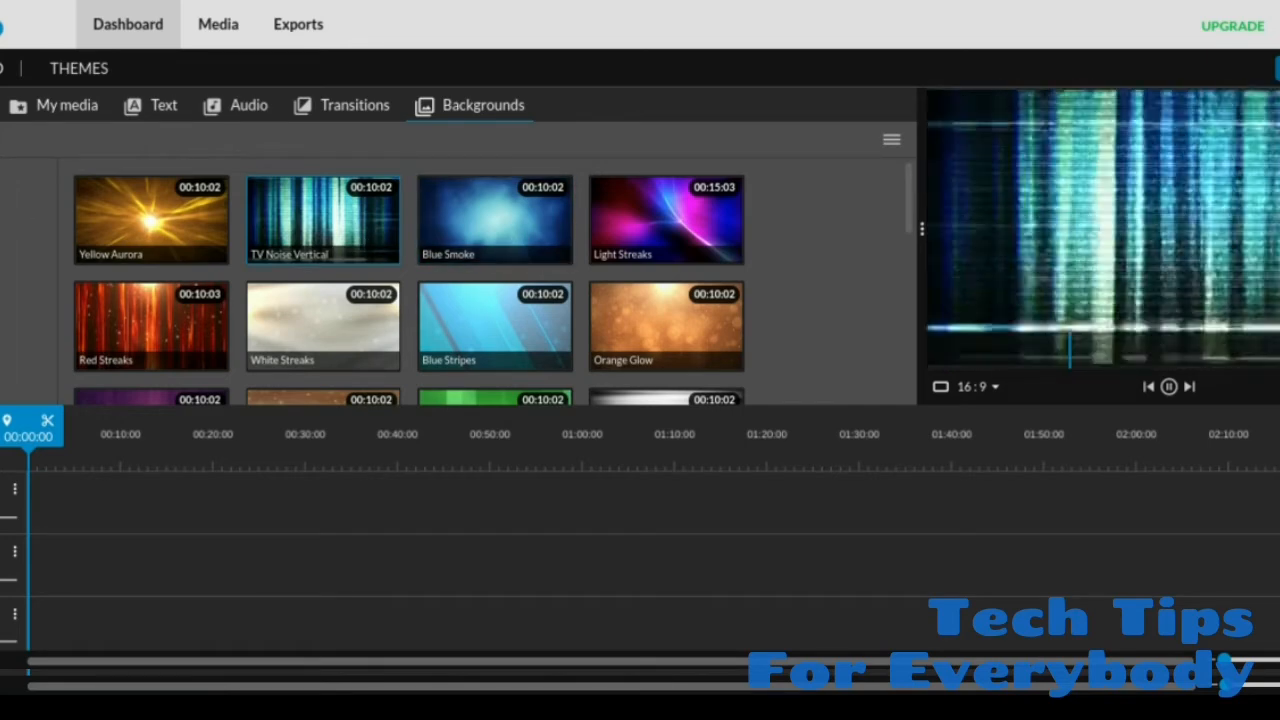
{"action": "left_click", "coordinate": [8, 200]}
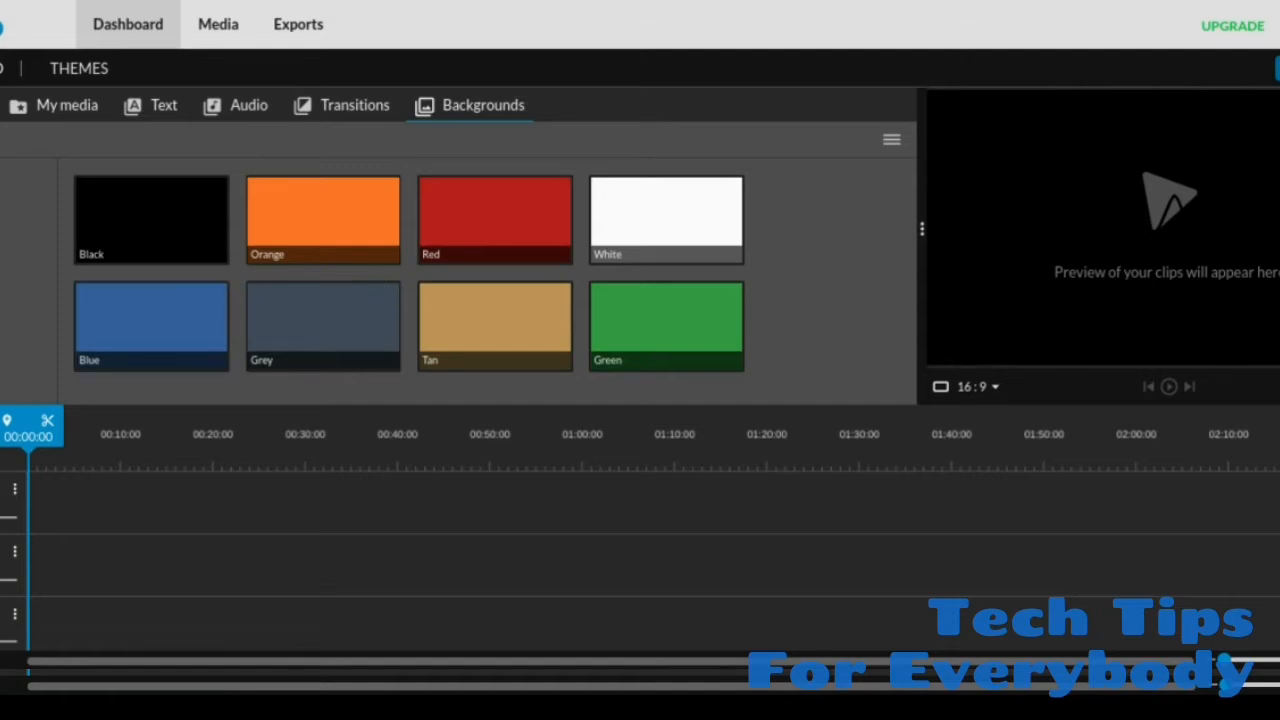
Step: Place the Blue Stripes motion background at the start of the middle timeline track
{"action": "left_click", "coordinate": [6, 178]}
{"action": "scroll", "coordinate": [477, 288], "scroll_direction": "down", "scroll_amount": 1}
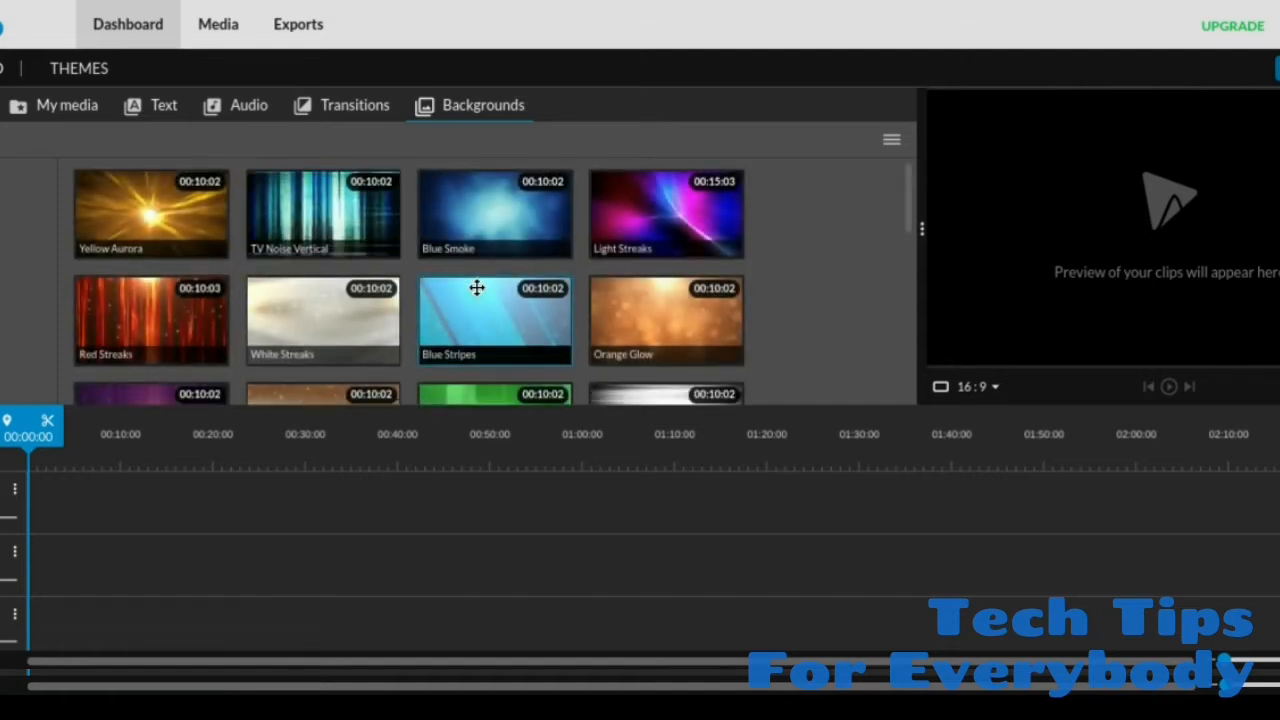
{"action": "scroll", "coordinate": [472, 289], "scroll_direction": "down", "scroll_amount": 2}
{"action": "scroll", "coordinate": [475, 289], "scroll_direction": "up", "scroll_amount": 2}
{"action": "left_click", "coordinate": [485, 311]}
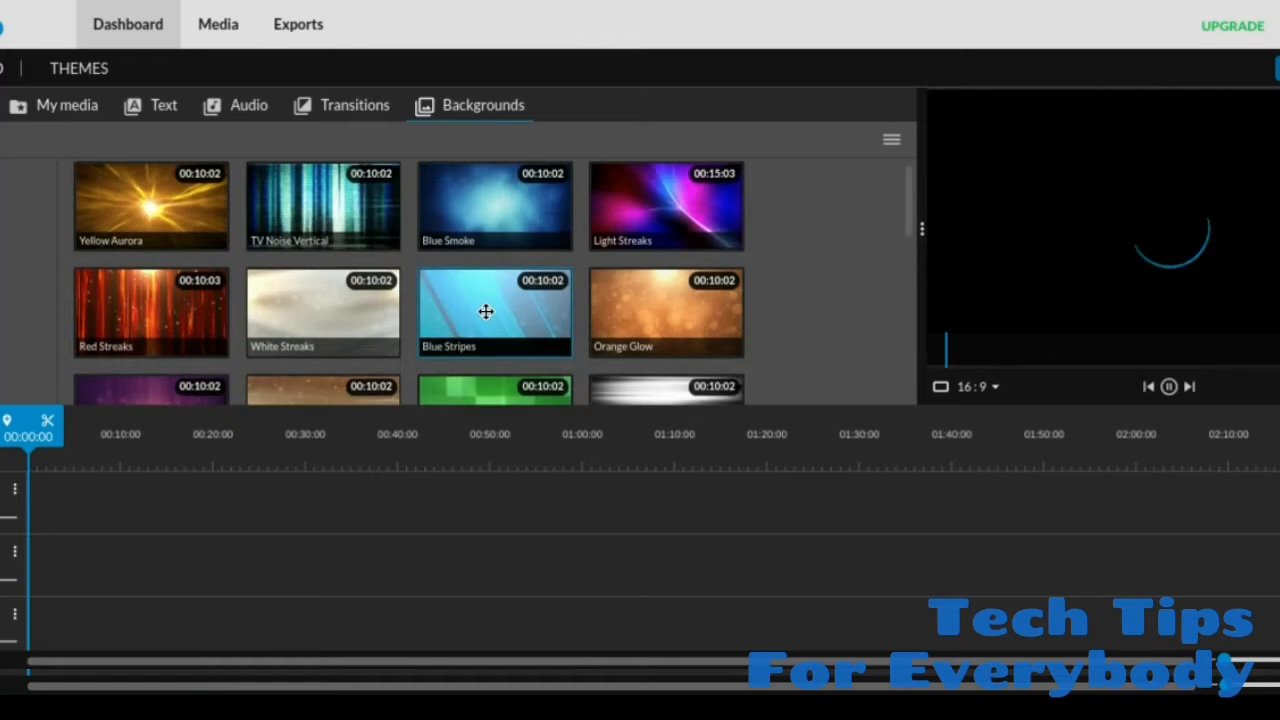
{"action": "left_click_drag", "start_coordinate": [485, 311], "coordinate": [43, 563]}
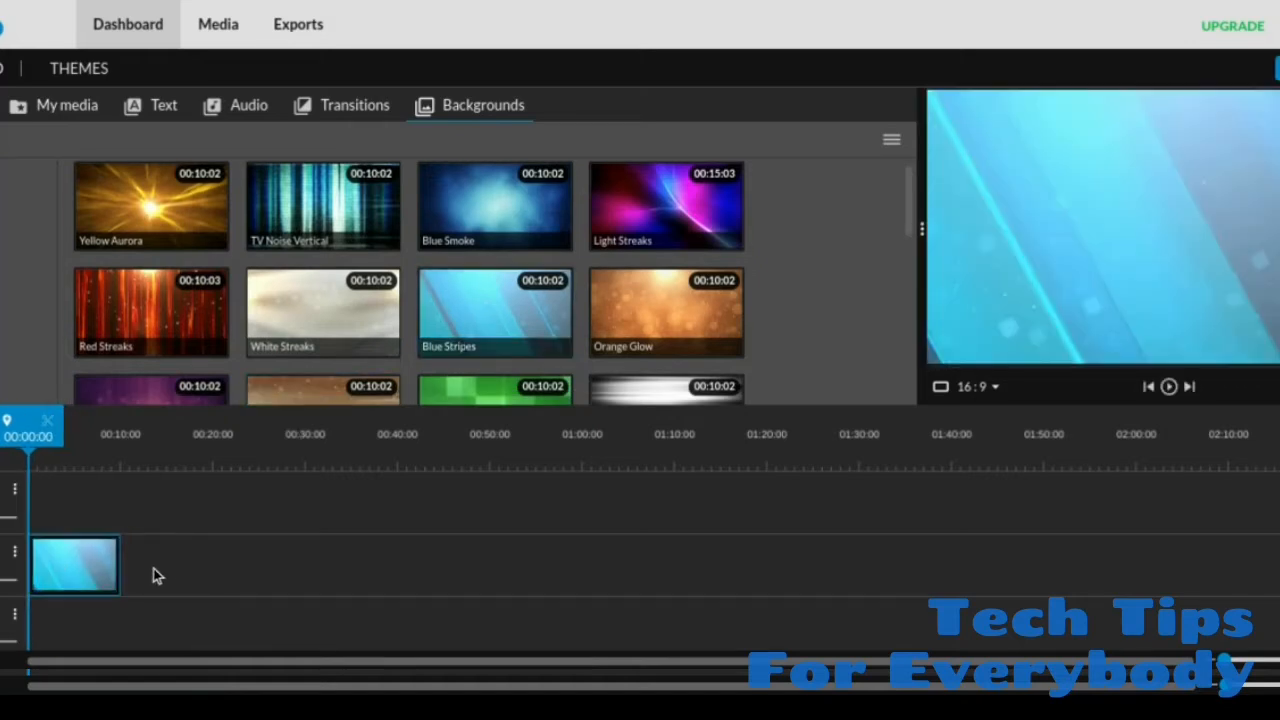
{"action": "left_click", "coordinate": [103, 575]}
{"action": "left_click", "coordinate": [149, 574]}
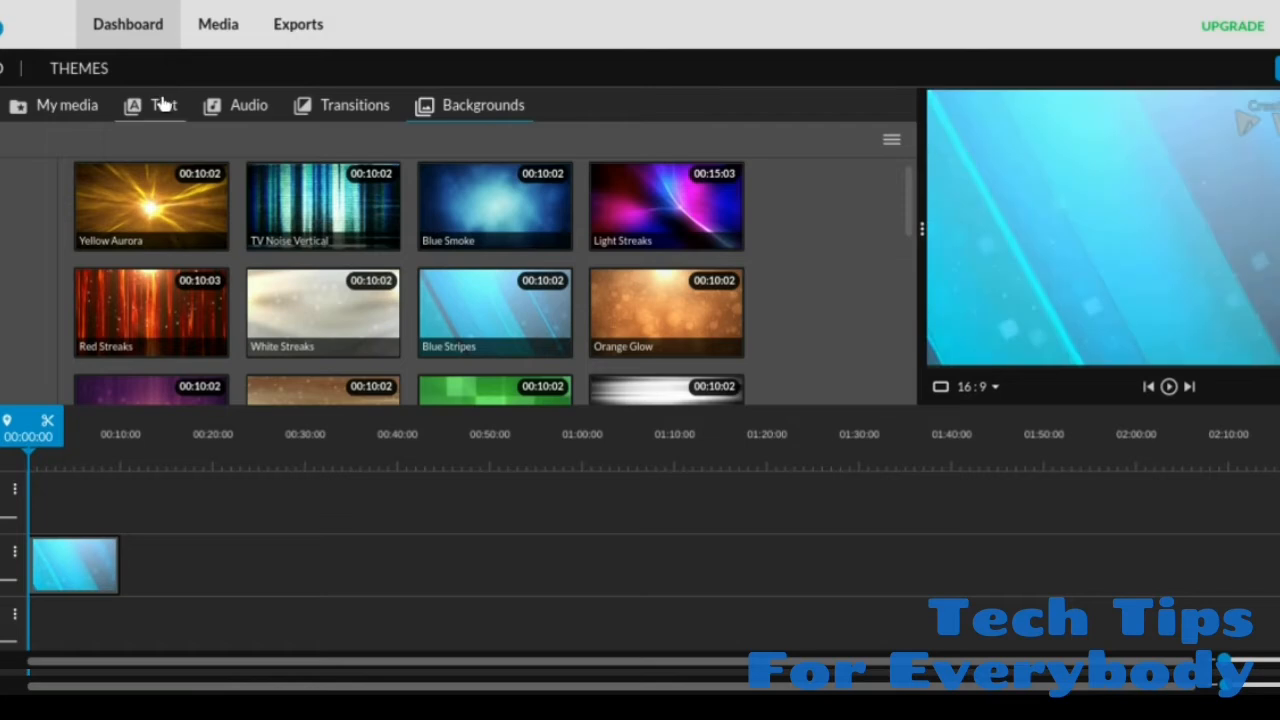
Step: Add the End credits text template at the start of the track above the Blue Stripes background
{"action": "left_click", "coordinate": [163, 108]}
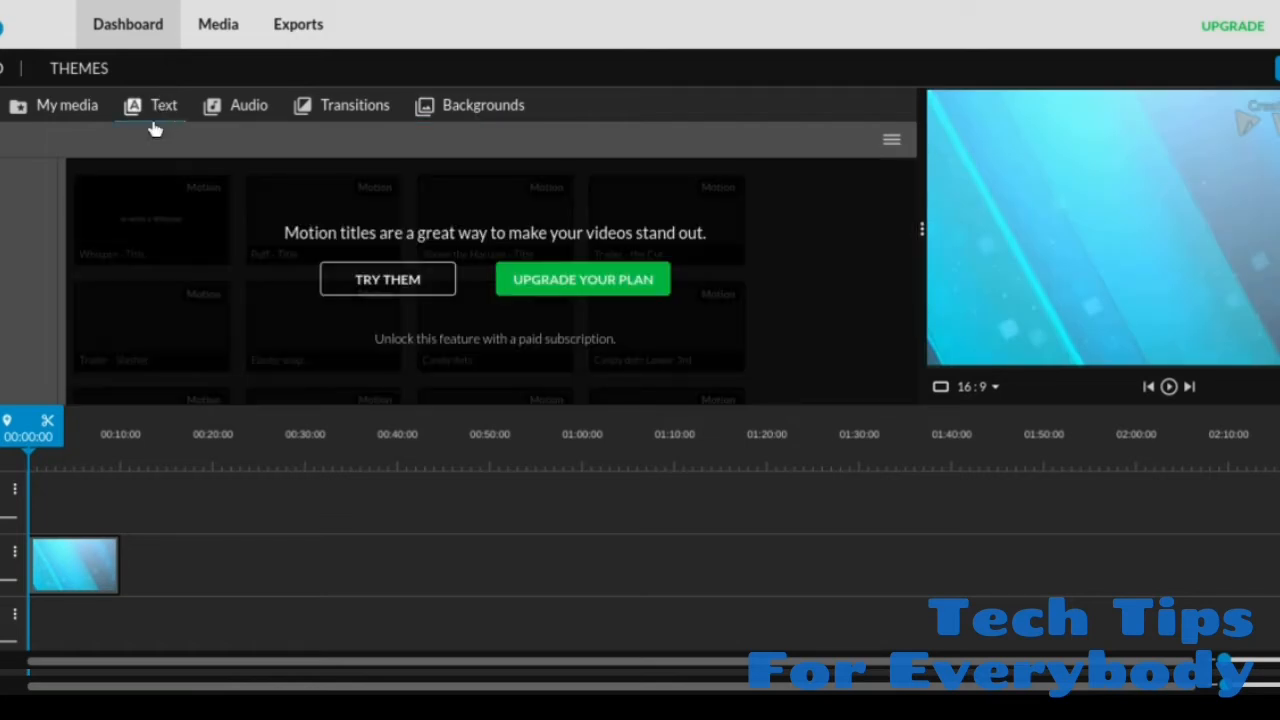
{"action": "left_click", "coordinate": [3, 210]}
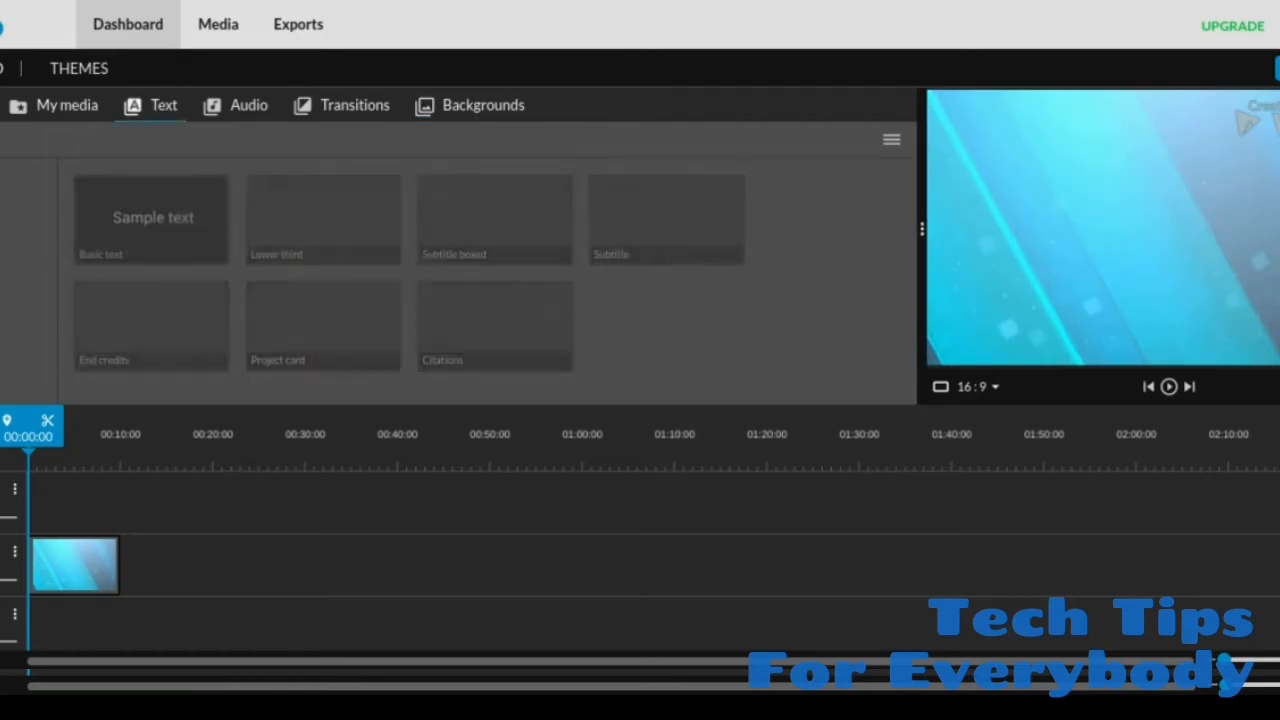
{"action": "left_click_drag", "start_coordinate": [156, 332], "coordinate": [56, 515]}
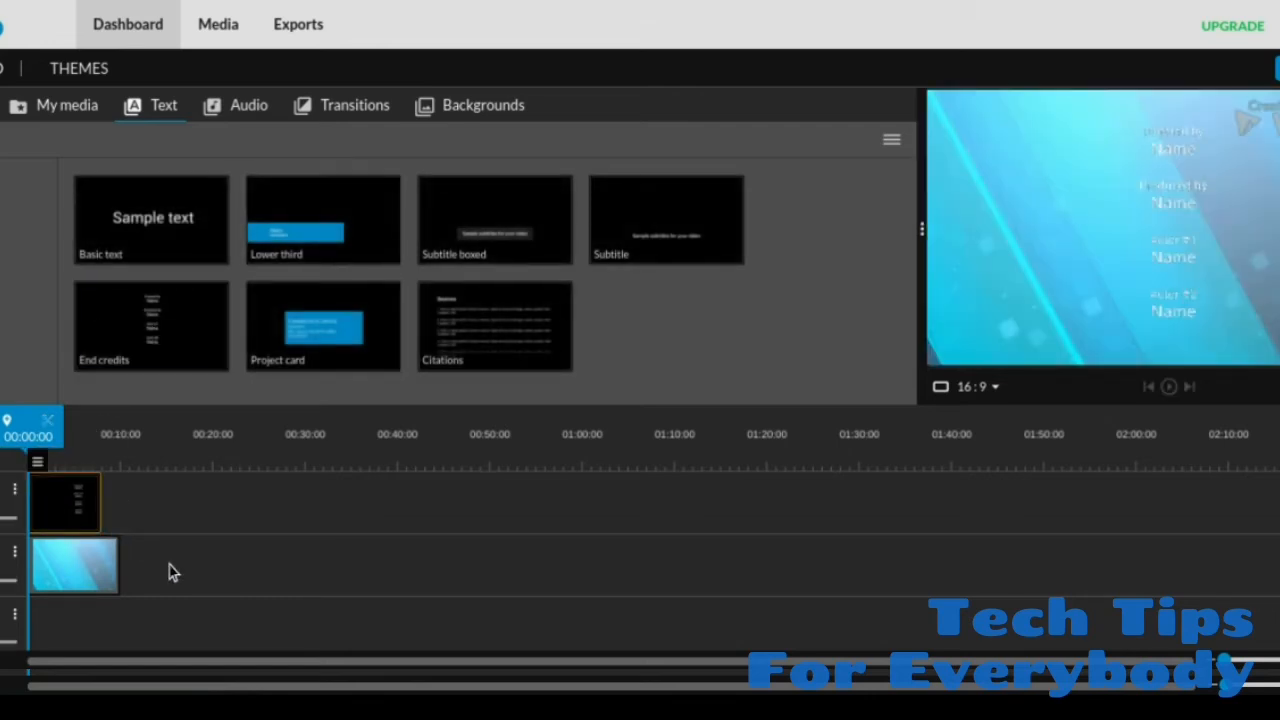
{"action": "left_click", "coordinate": [167, 565]}
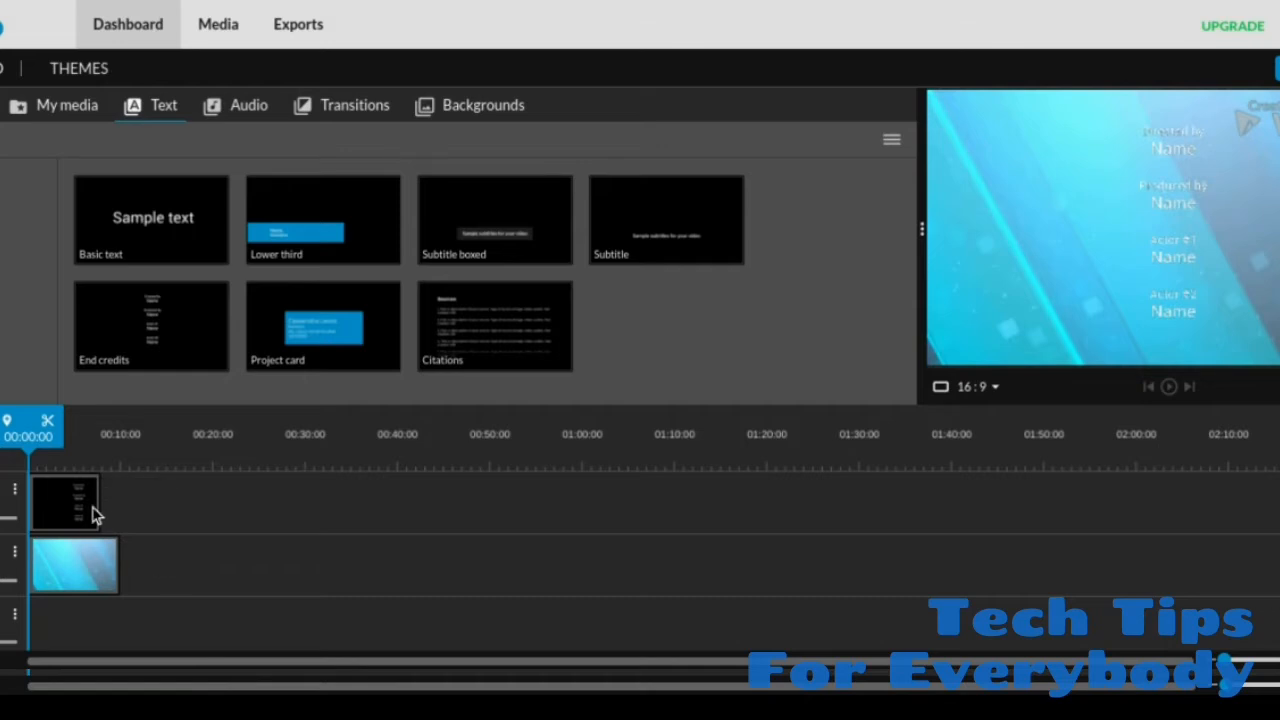
Step: Open the End credits clip for editing and replace its four Name placeholders with the director's, producer's and two actors' first names
{"action": "left_click", "coordinate": [67, 504]}
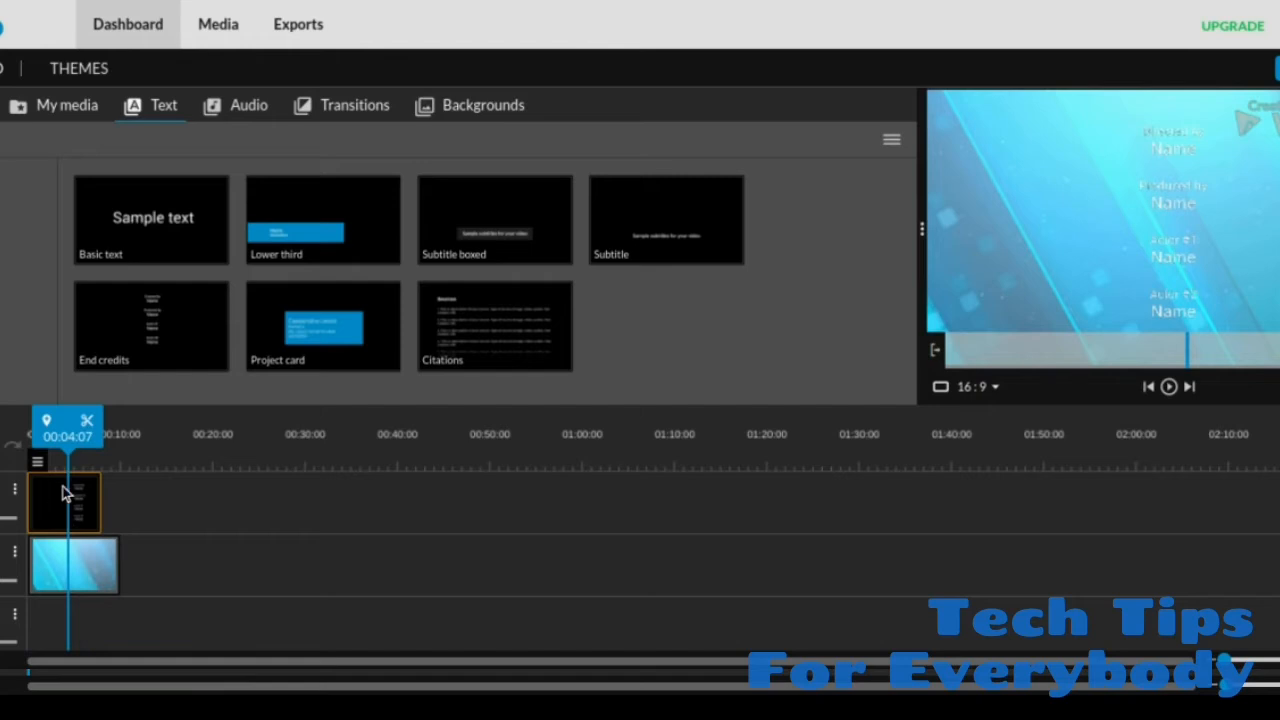
{"action": "double_click", "coordinate": [67, 505]}
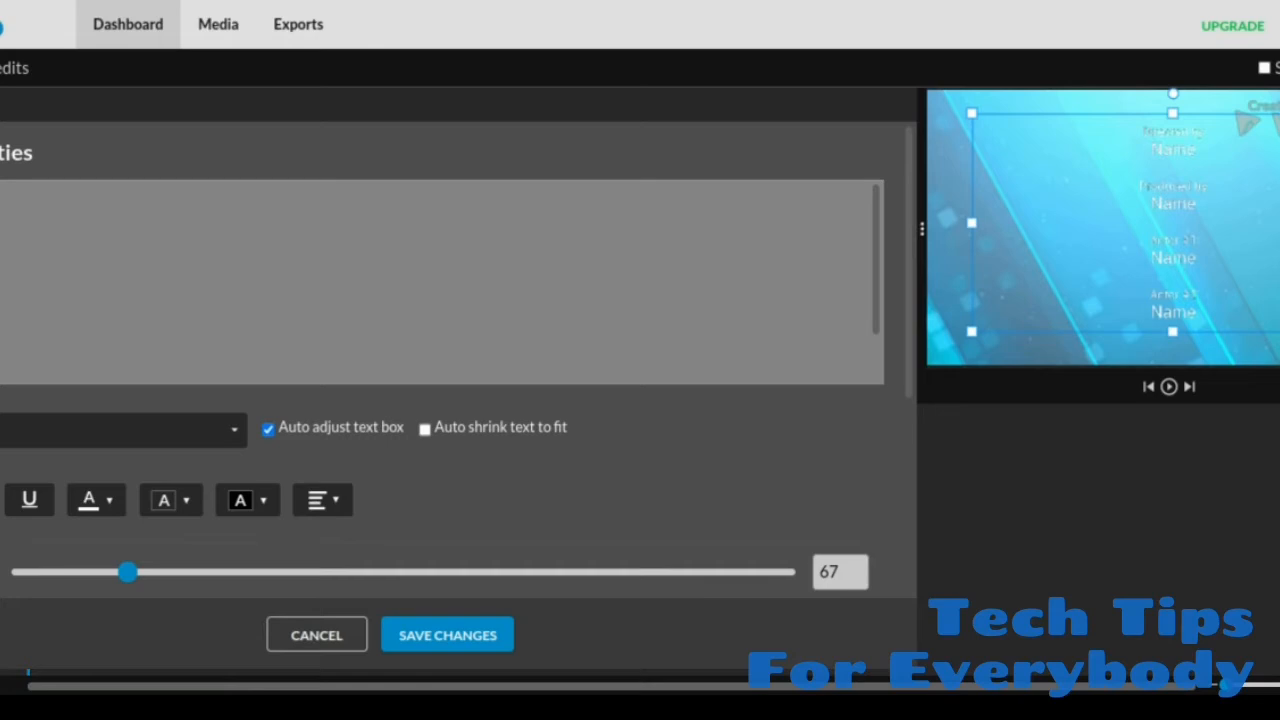
{"action": "key", "text": "BackSpace"}
{"action": "key", "text": "BackSpace"}
{"action": "key", "text": "BackSpace"}
{"action": "type", "text": "y"}
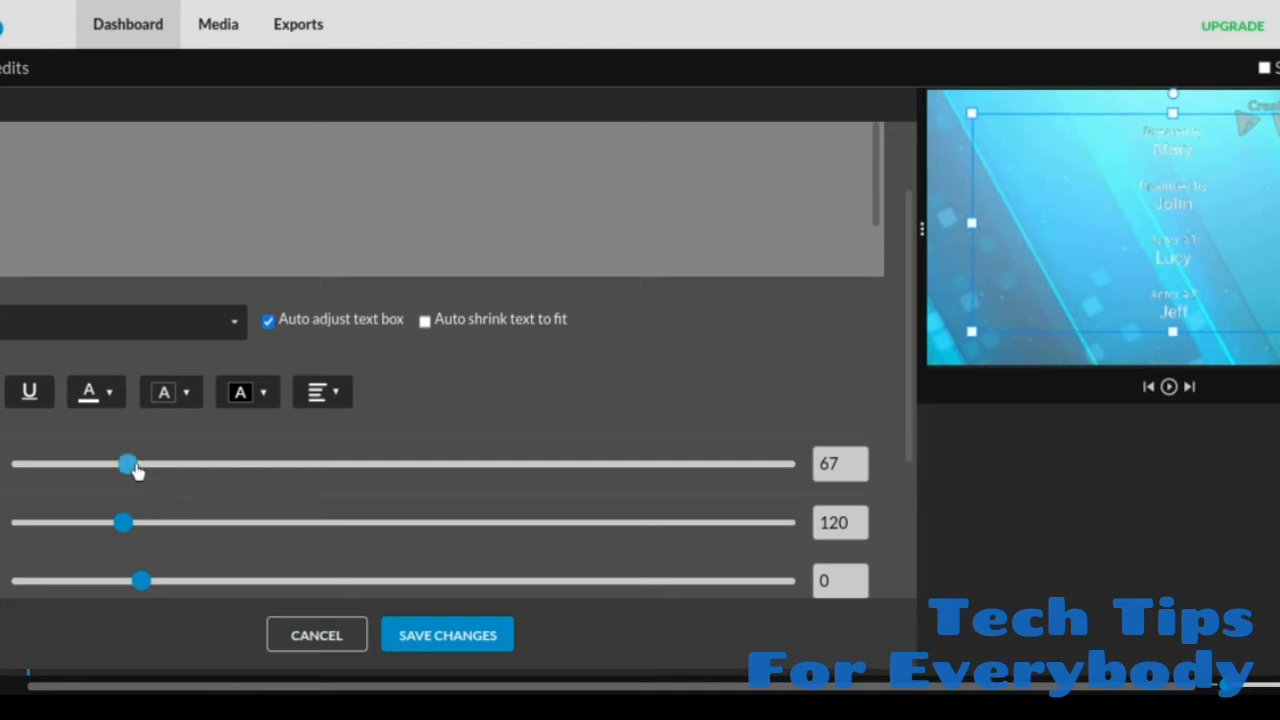
Step: Enlarge the credits text to font size 92 and change its colour to black
{"action": "left_click_drag", "start_coordinate": [132, 466], "coordinate": [183, 470]}
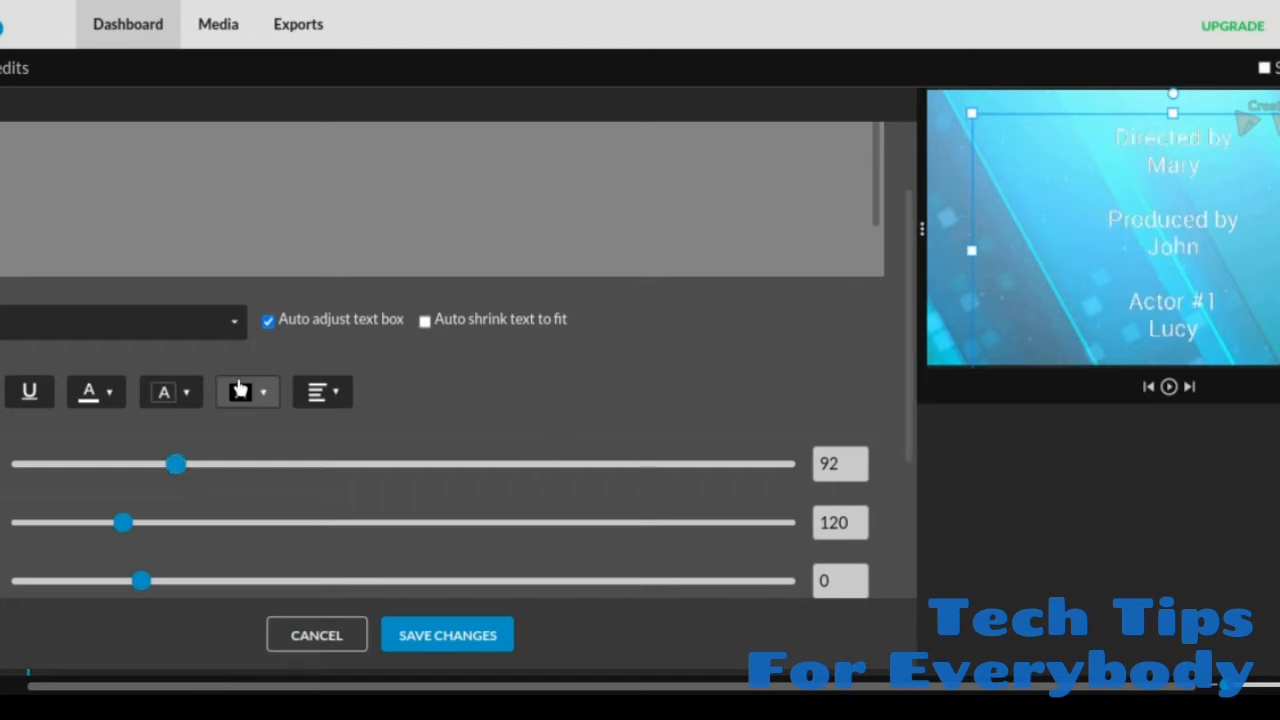
{"action": "left_click", "coordinate": [107, 400]}
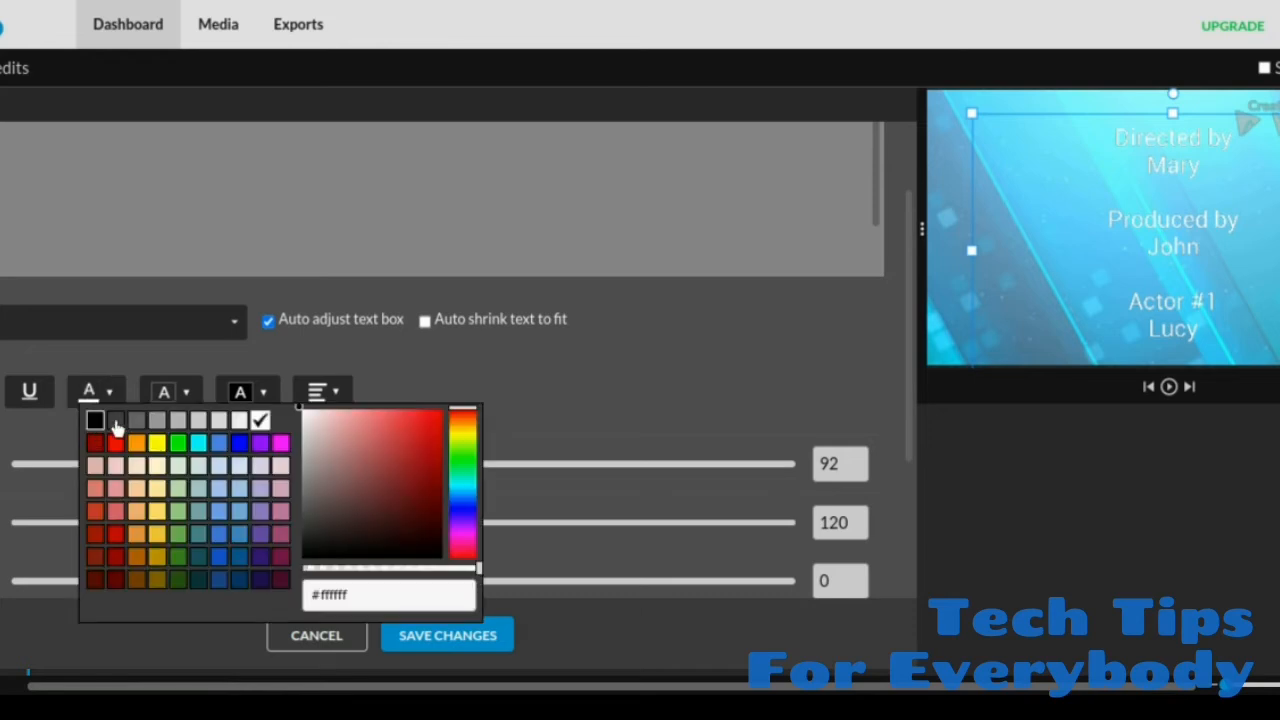
{"action": "left_click", "coordinate": [690, 378]}
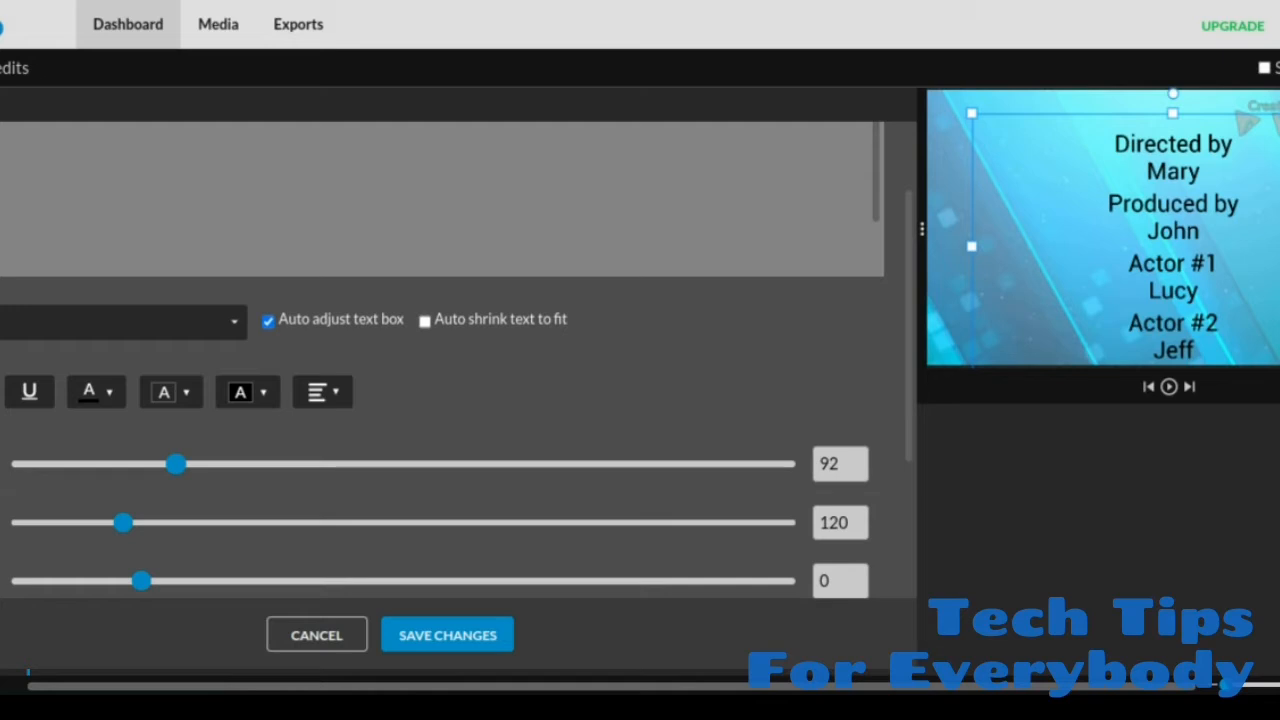
Step: Animate the credits upward, with the start position near the frame's bottom at x 228, y 941 and the end at x 127, y -914
{"action": "left_click", "coordinate": [2, 200]}
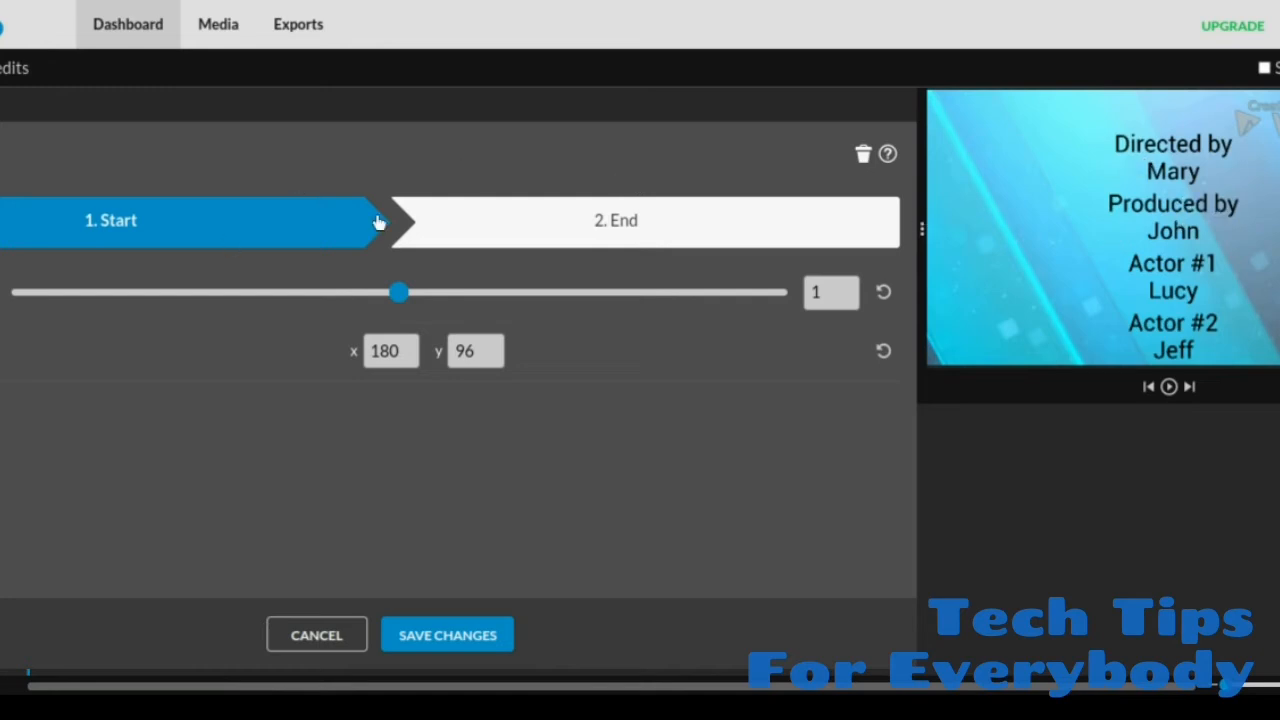
{"action": "left_click_drag", "start_coordinate": [1208, 166], "coordinate": [1194, 381]}
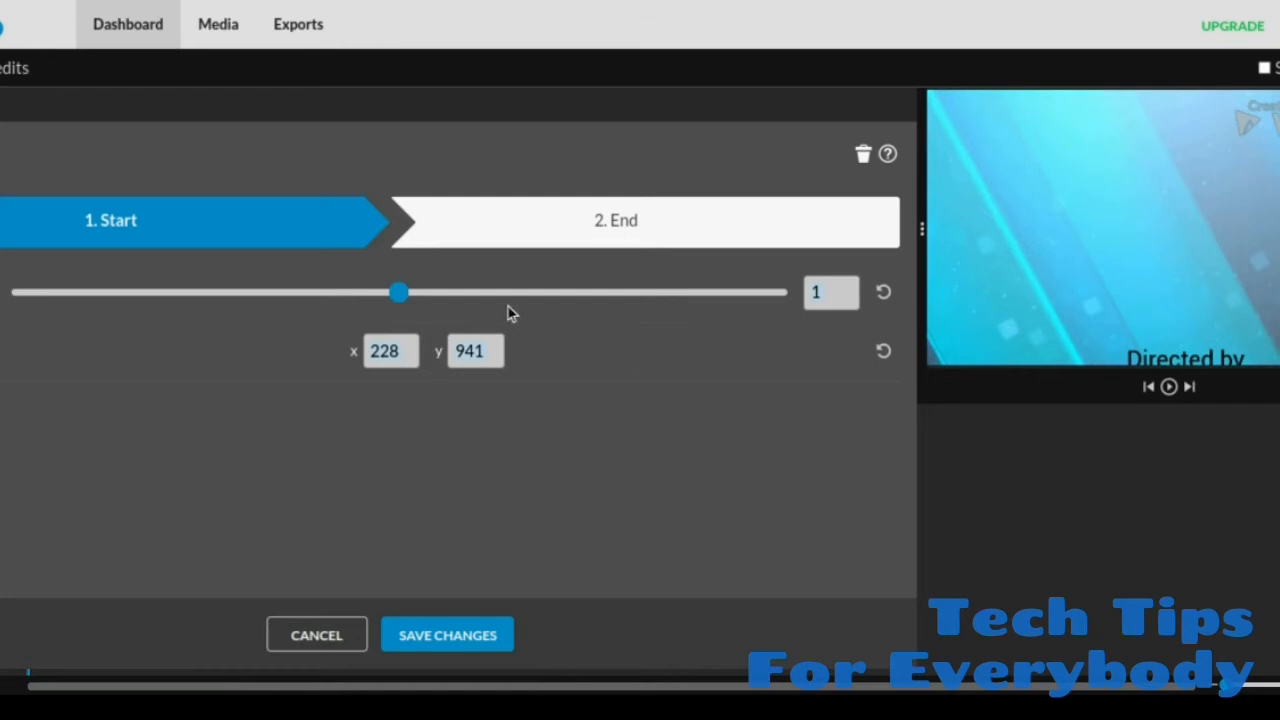
{"action": "left_click", "coordinate": [628, 236]}
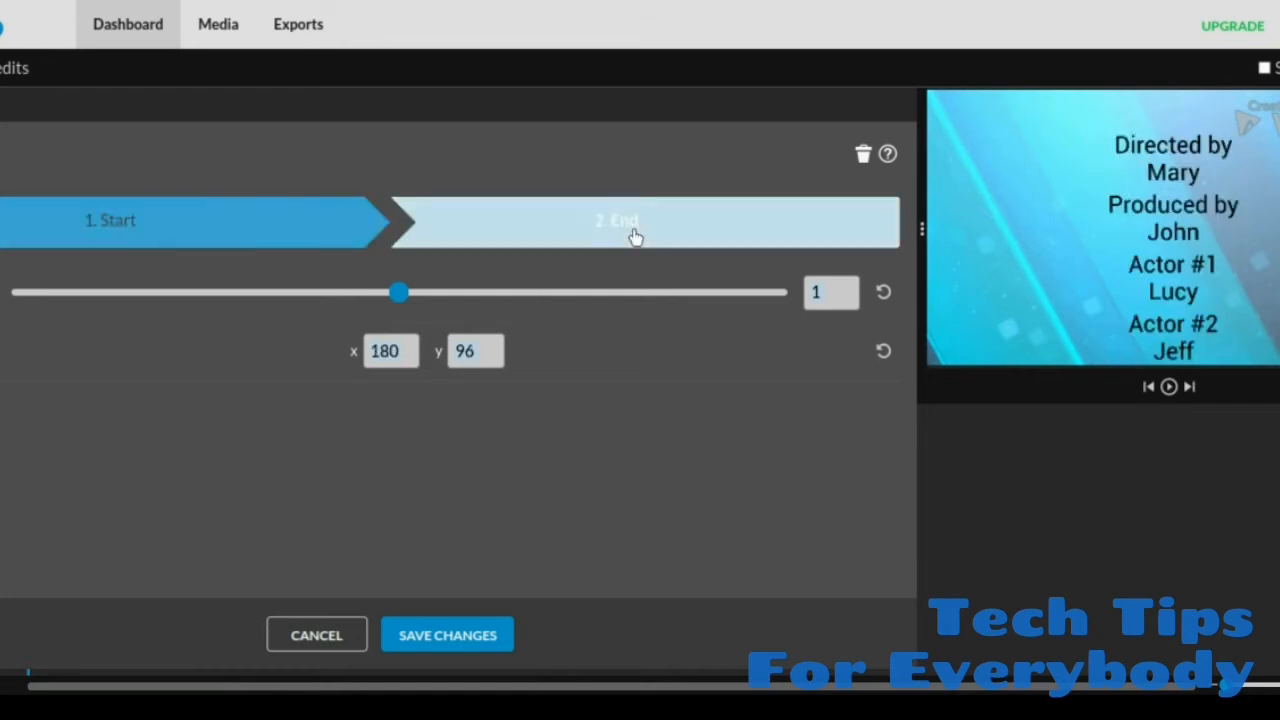
{"action": "left_click_drag", "start_coordinate": [1154, 232], "coordinate": [1157, 62]}
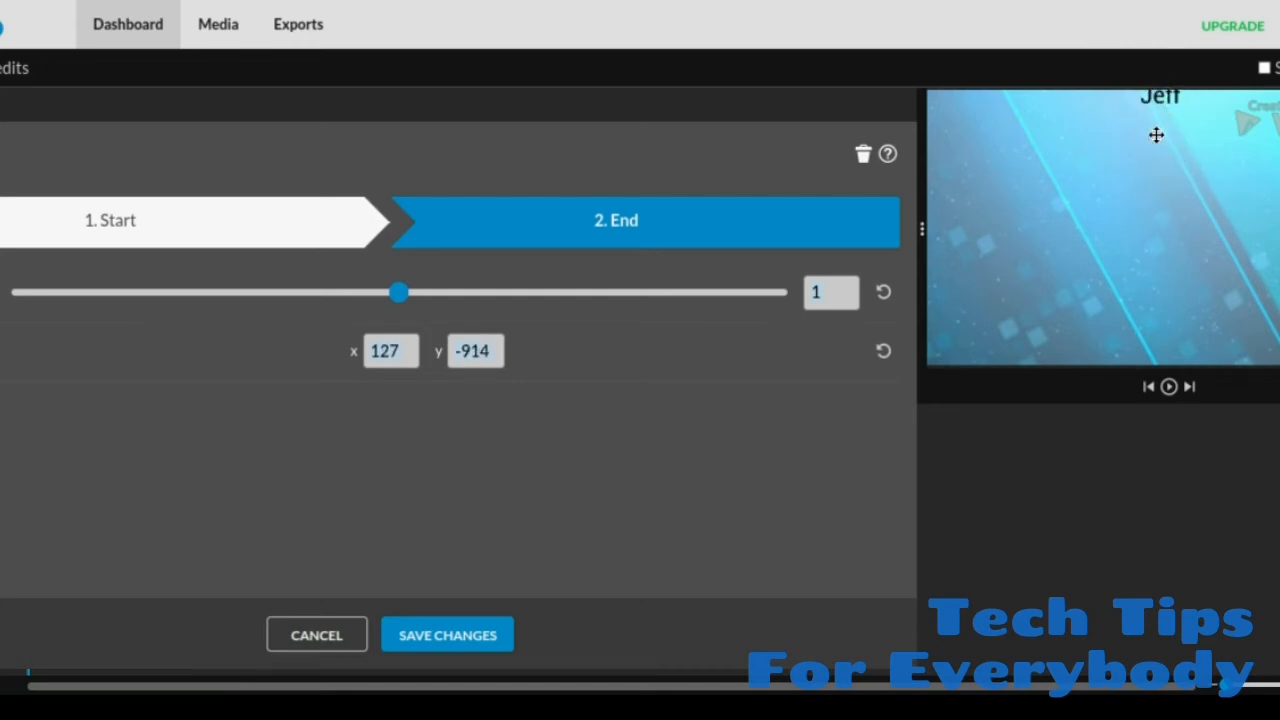
Step: Set the animation end position's x to 228 to match its start position, and save the credits changes
{"action": "left_click", "coordinate": [270, 209]}
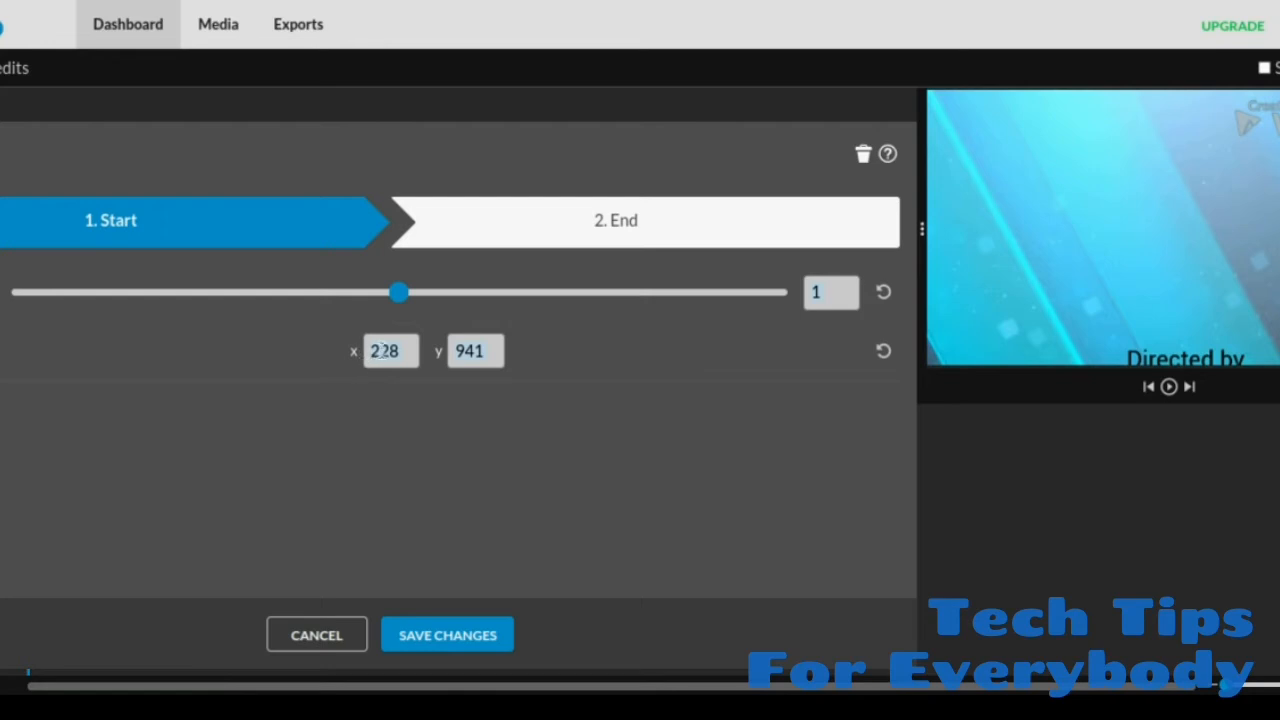
{"action": "left_click", "coordinate": [600, 231]}
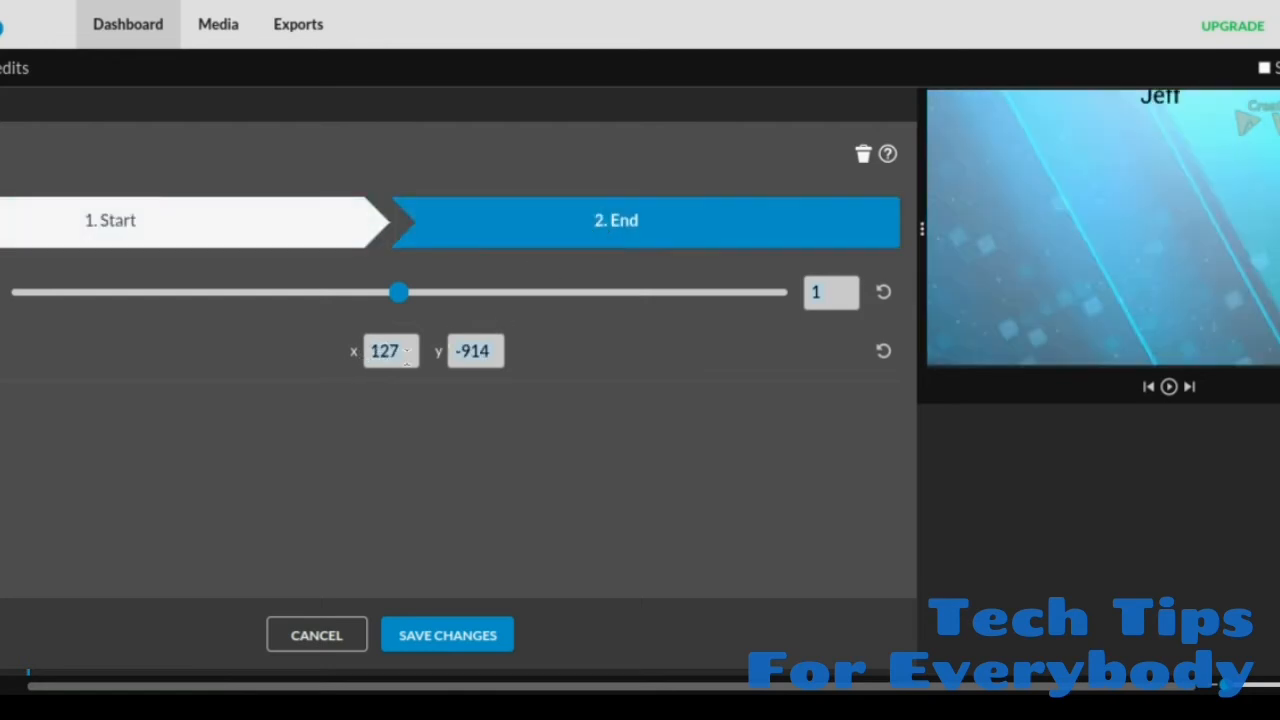
{"action": "left_click", "coordinate": [397, 351]}
{"action": "key", "text": "BackSpace"}
{"action": "key", "text": "BackSpace"}
{"action": "key", "text": "BackSpace"}
{"action": "type", "text": "2"}
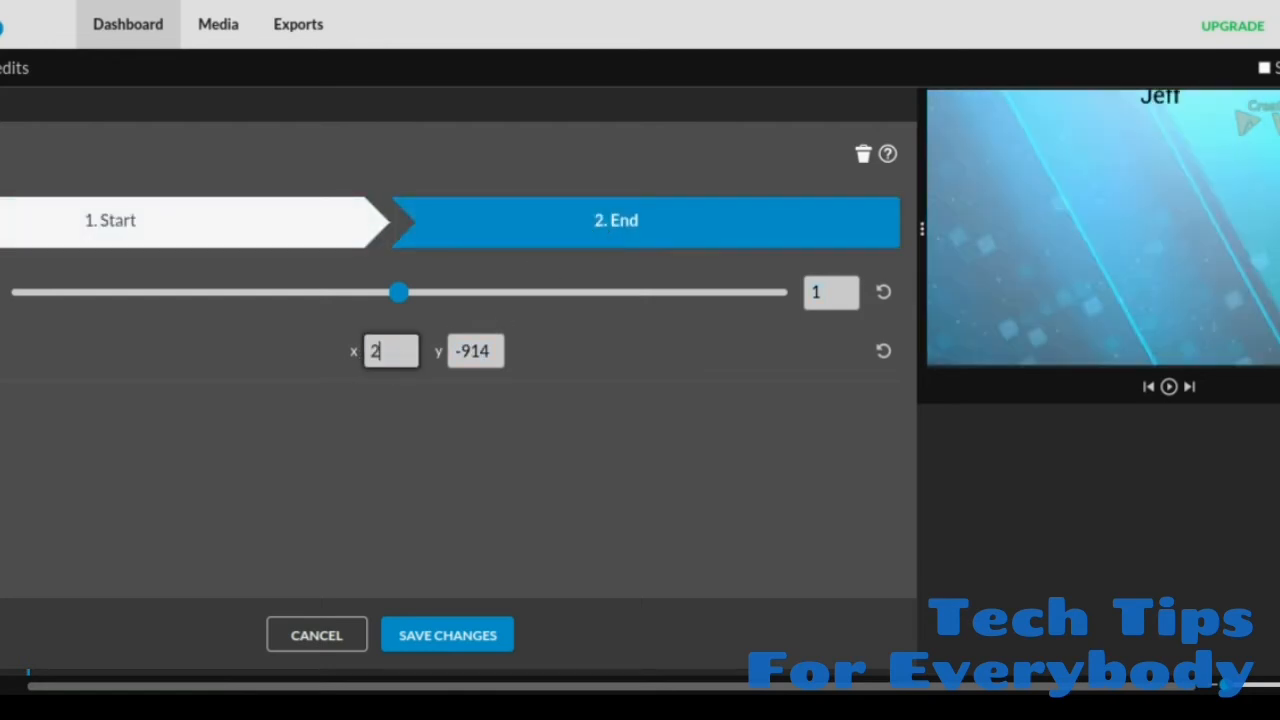
{"action": "type", "text": "28"}
{"action": "left_click", "coordinate": [475, 633]}
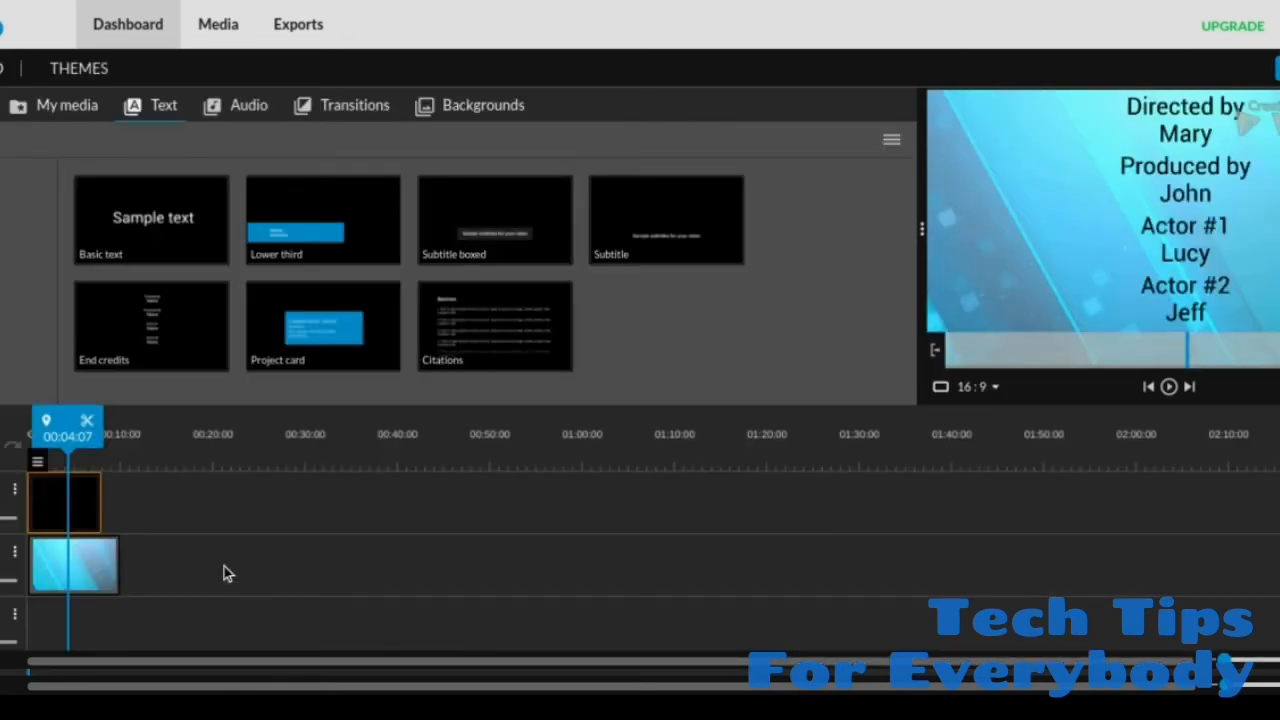
Step: Shorten the Blue Stripes background clip to 8 seconds so it ends together with the credits clip
{"action": "left_click", "coordinate": [96, 568]}
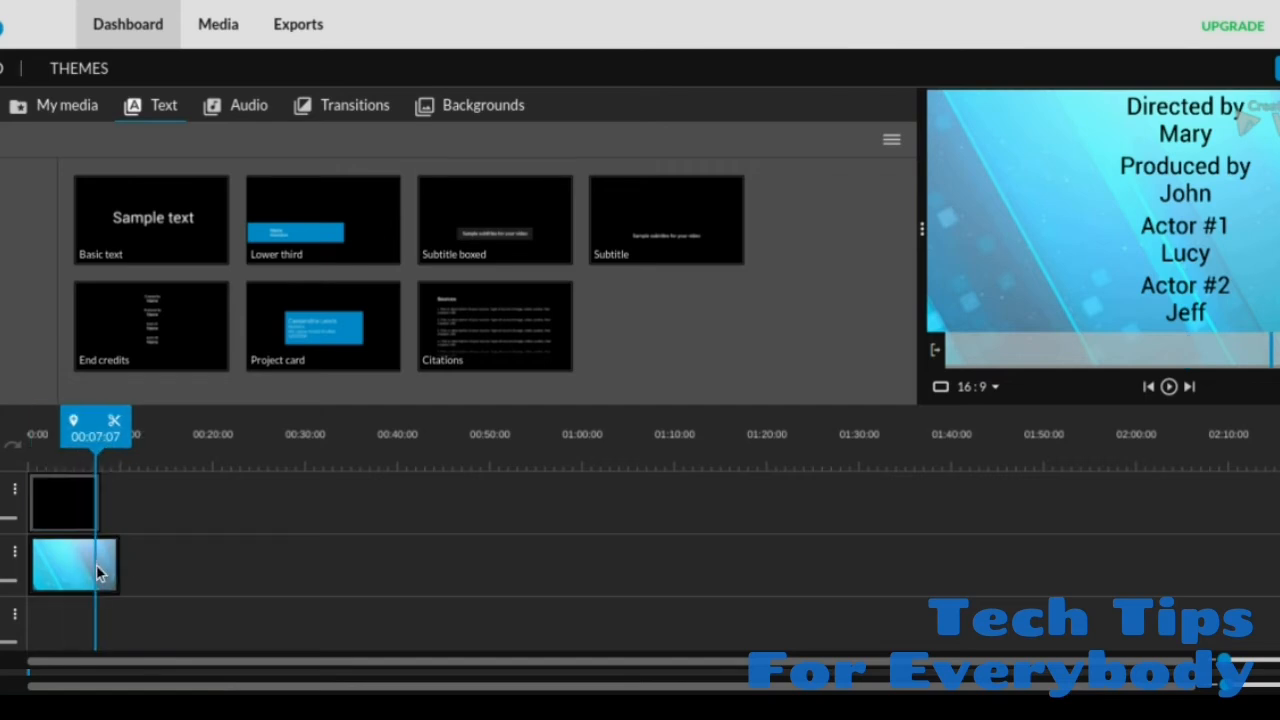
{"action": "left_click", "coordinate": [119, 567]}
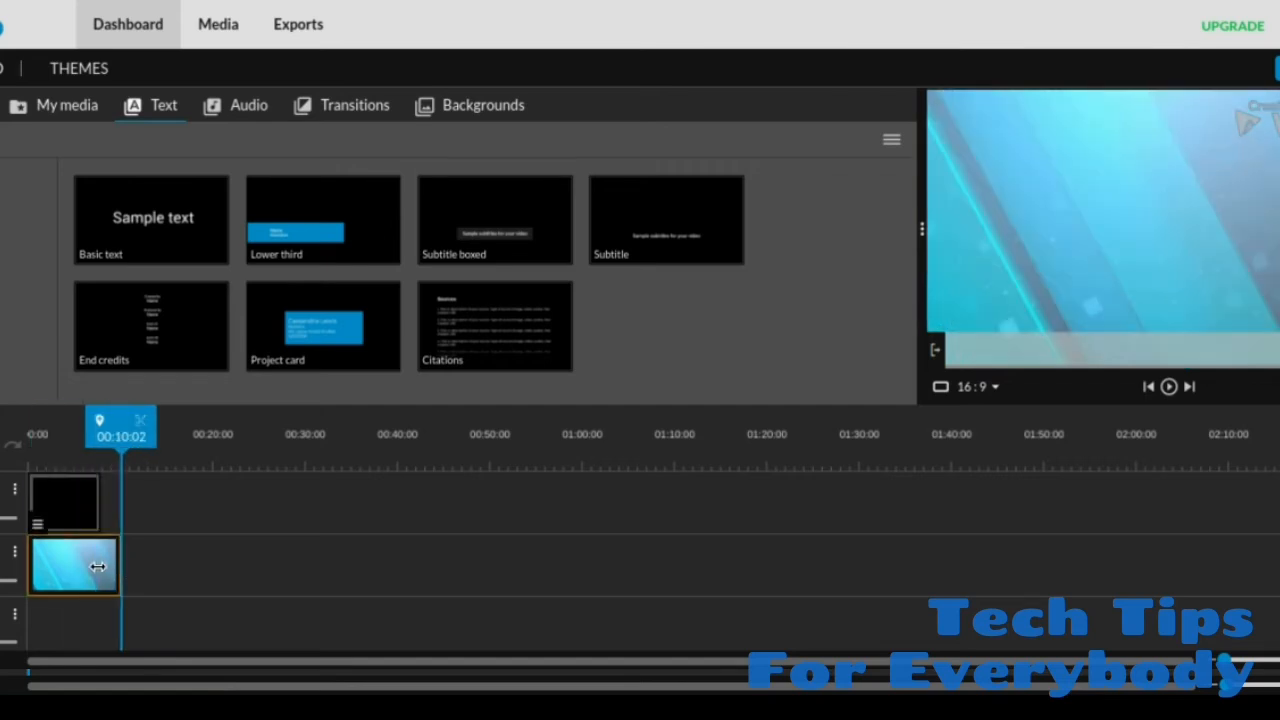
{"action": "left_click_drag", "start_coordinate": [118, 567], "coordinate": [97, 566]}
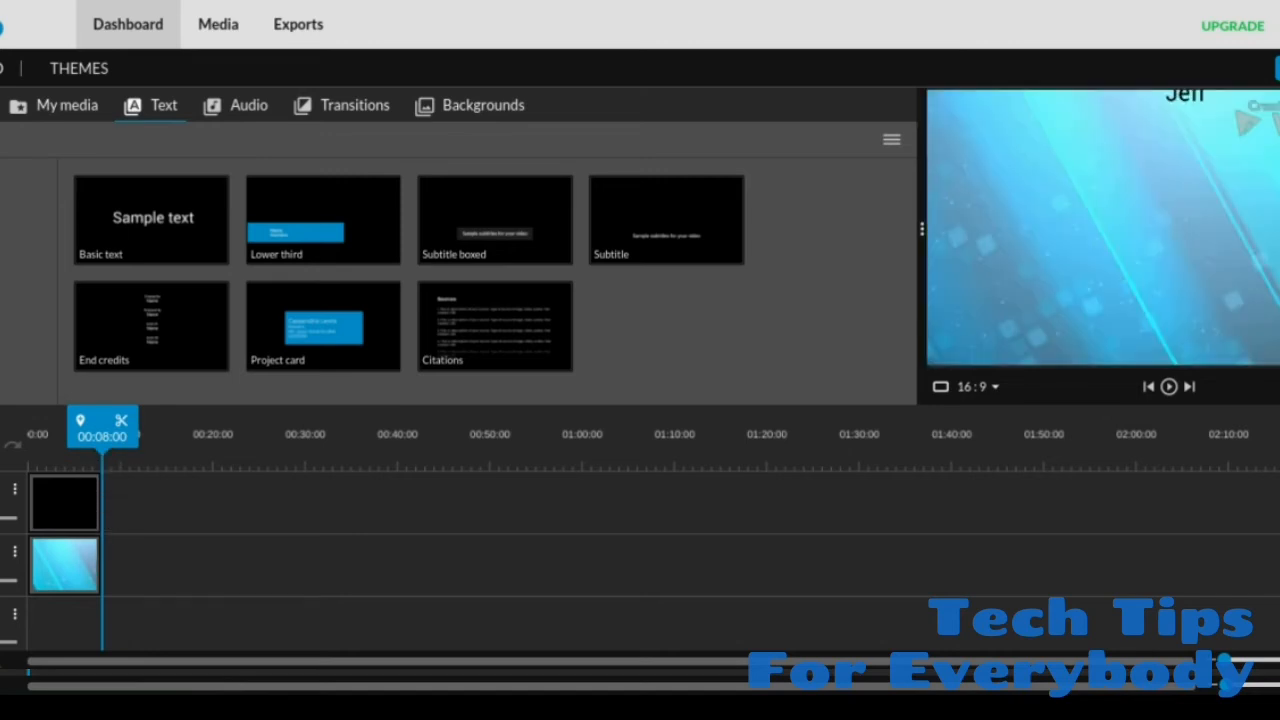
Step: Shorten the credits and background clips to about 5 seconds each and play the scrolling credits from the start
{"action": "left_click", "coordinate": [64, 506]}
{"action": "left_click_drag", "start_coordinate": [94, 512], "coordinate": [75, 511]}
{"action": "left_click_drag", "start_coordinate": [93, 568], "coordinate": [73, 565]}
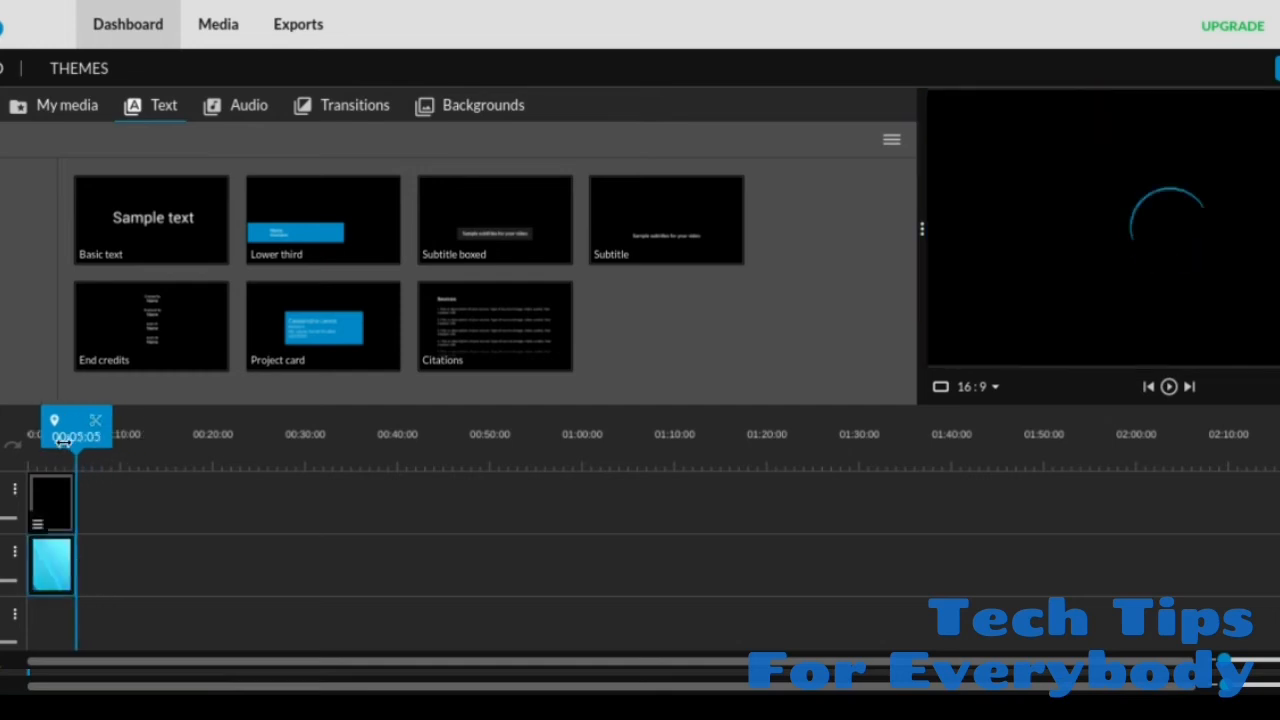
{"action": "left_click_drag", "start_coordinate": [72, 437], "coordinate": [19, 435]}
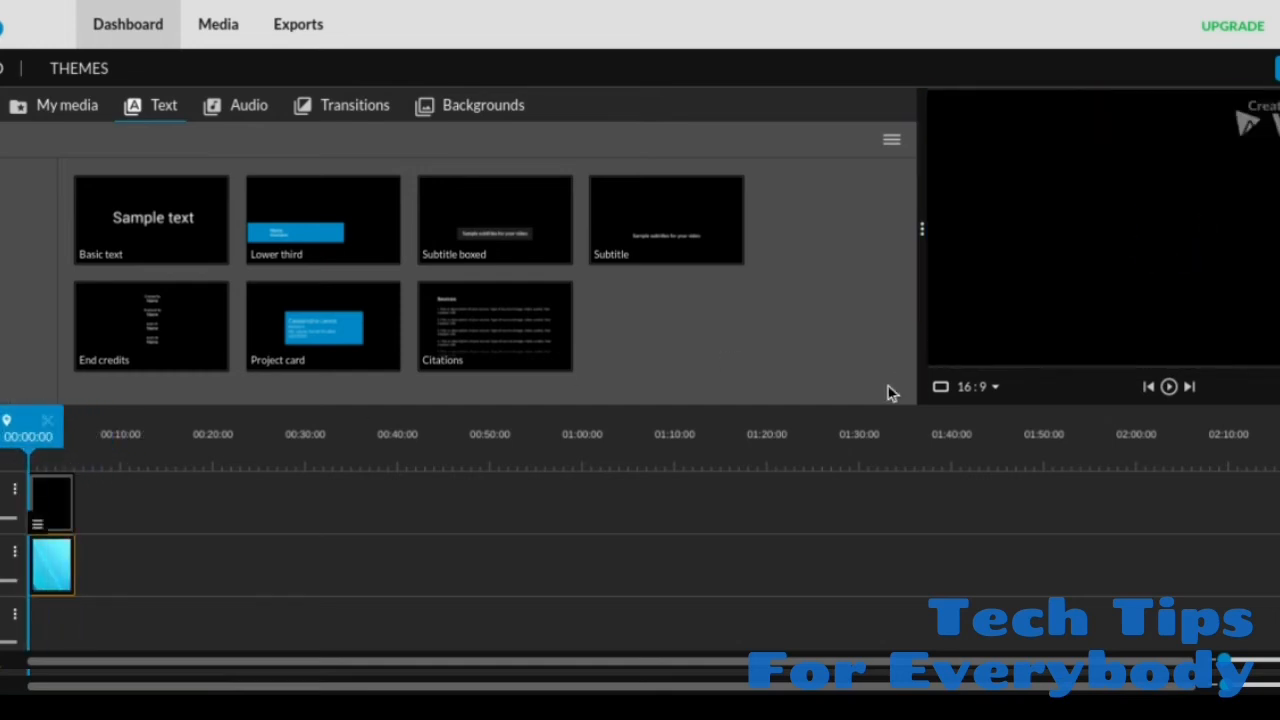
{"action": "left_click", "coordinate": [1168, 386]}
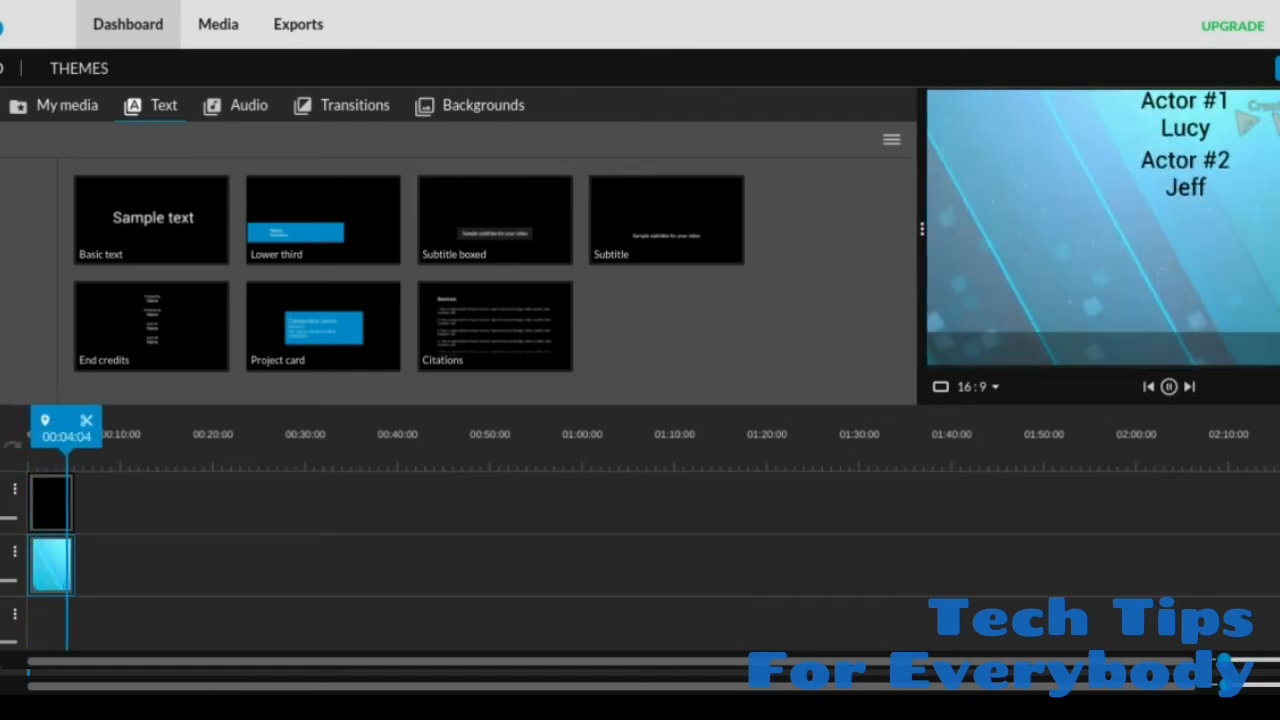
Step: Shorten the credits and background clips to about 3 seconds each and play the faster scroll from the start
{"action": "left_click", "coordinate": [51, 498]}
{"action": "left_click_drag", "start_coordinate": [67, 505], "coordinate": [40, 505]}
{"action": "left_click_drag", "start_coordinate": [60, 575], "coordinate": [52, 574]}
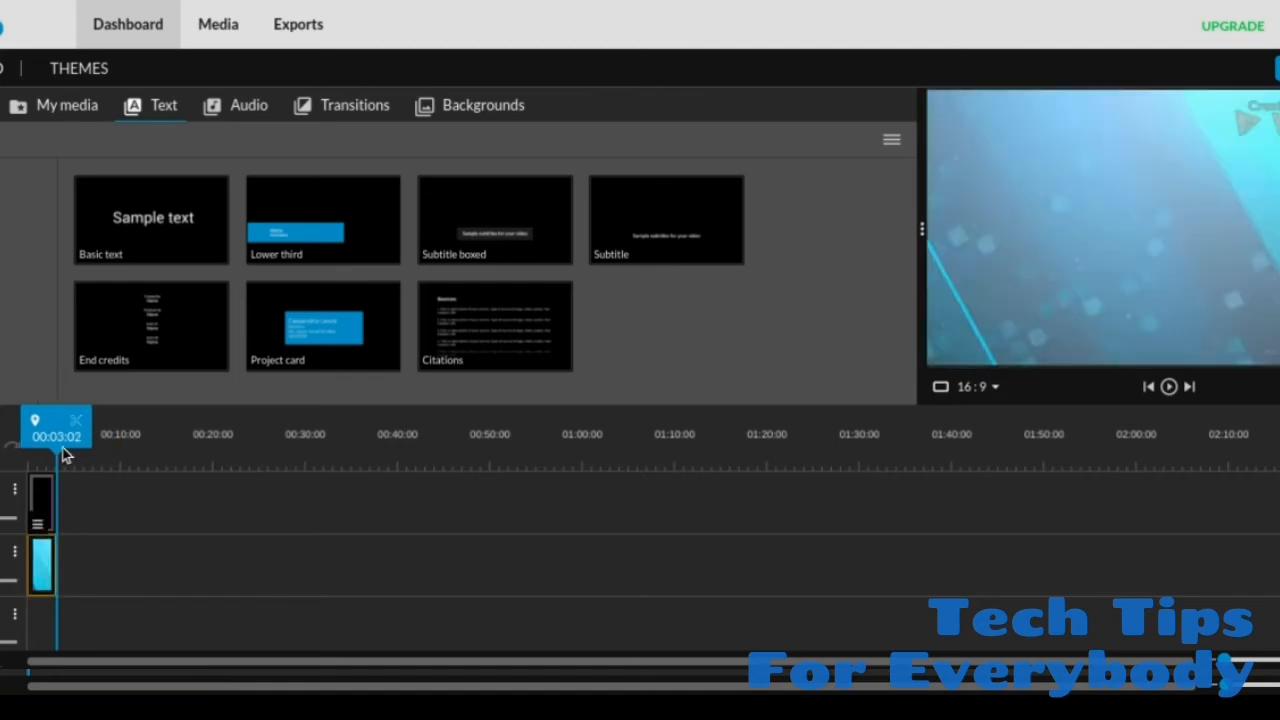
{"action": "left_click_drag", "start_coordinate": [34, 451], "coordinate": [8, 450]}
{"action": "key", "text": "space"}
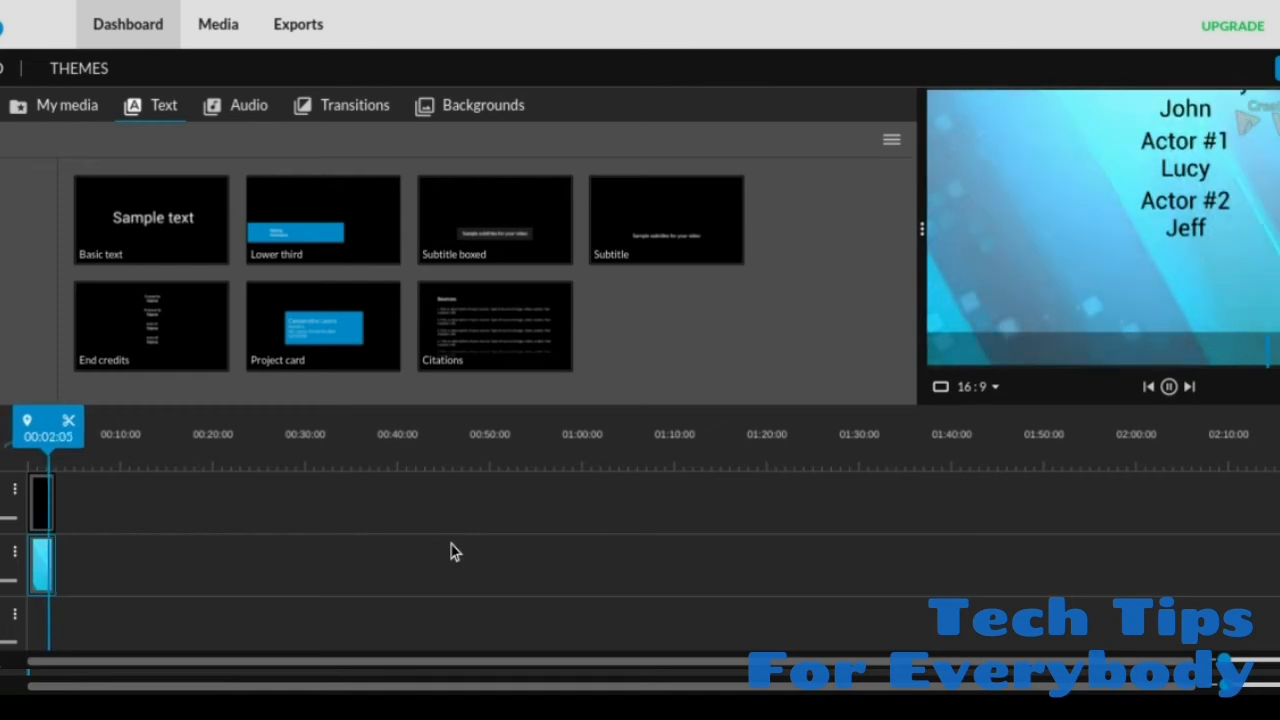
{"action": "left_click", "coordinate": [42, 512]}
{"action": "left_click", "coordinate": [44, 500]}
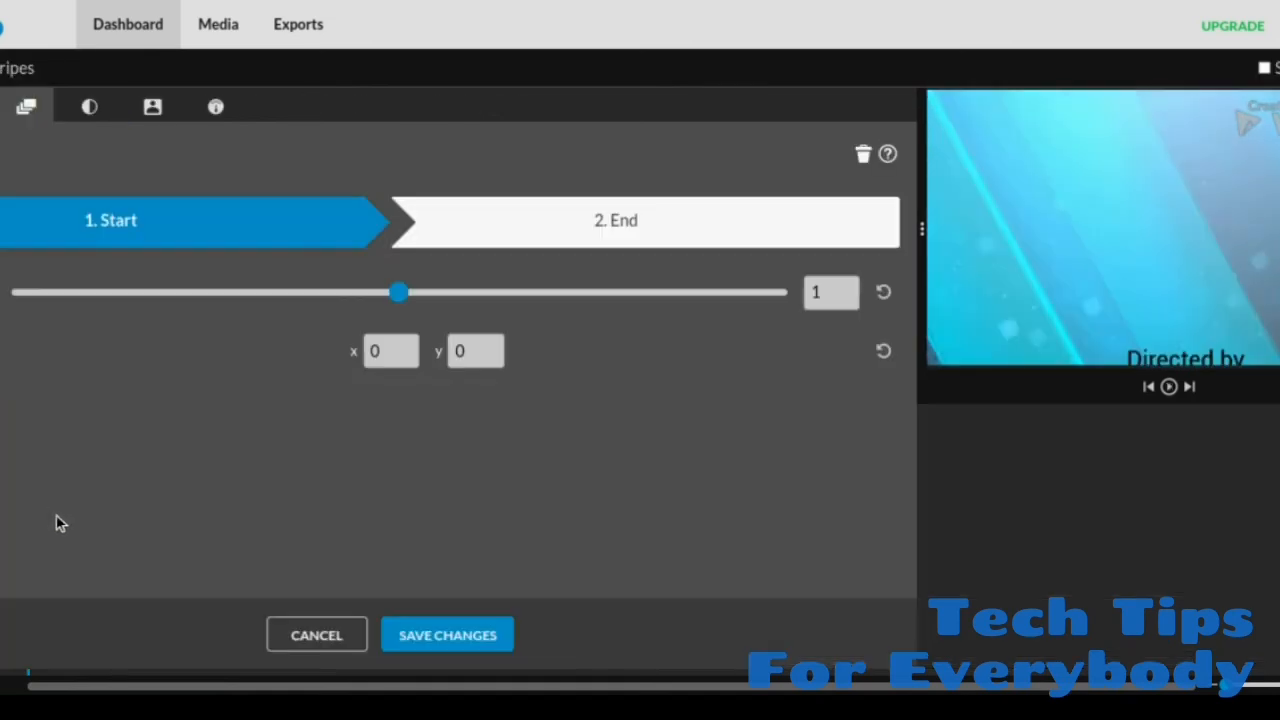
{"action": "left_click", "coordinate": [316, 637]}
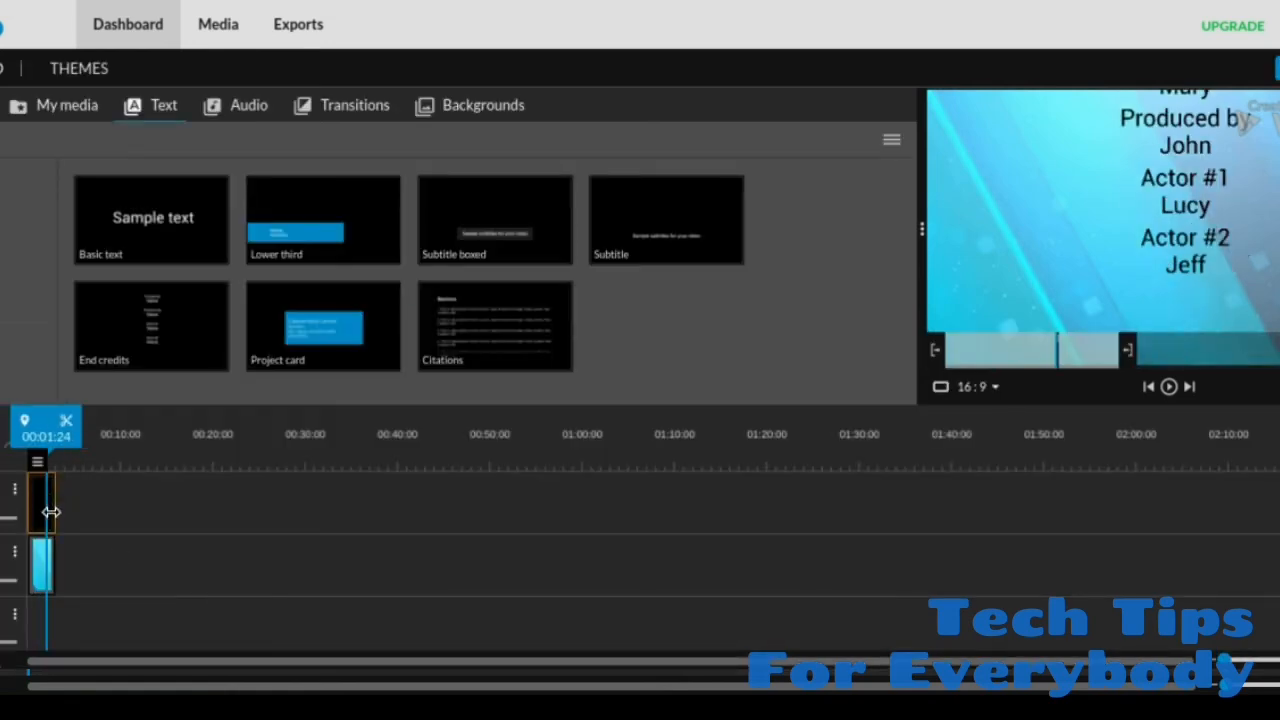
Step: Extend the credits and Blue Stripes background clips to about 20 seconds each and play the slower scroll from the start
{"action": "left_click_drag", "start_coordinate": [54, 509], "coordinate": [208, 511]}
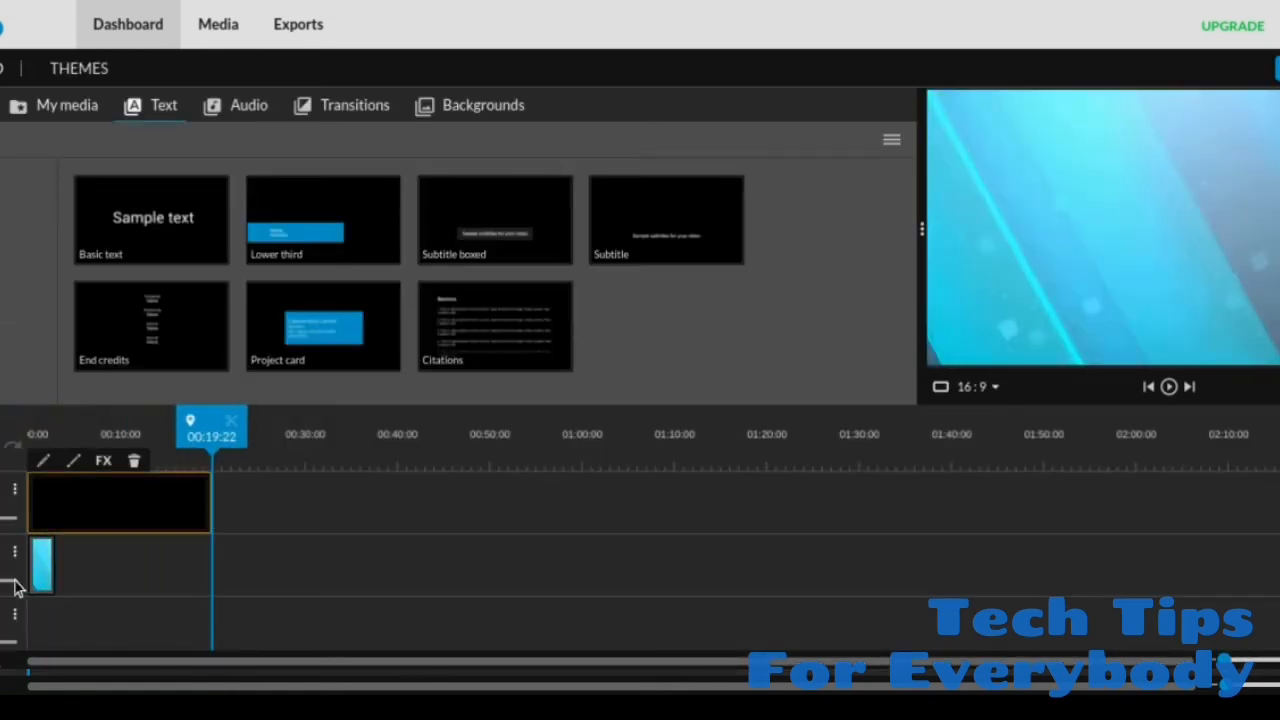
{"action": "left_click", "coordinate": [44, 575]}
{"action": "left_click_drag", "start_coordinate": [52, 565], "coordinate": [209, 569]}
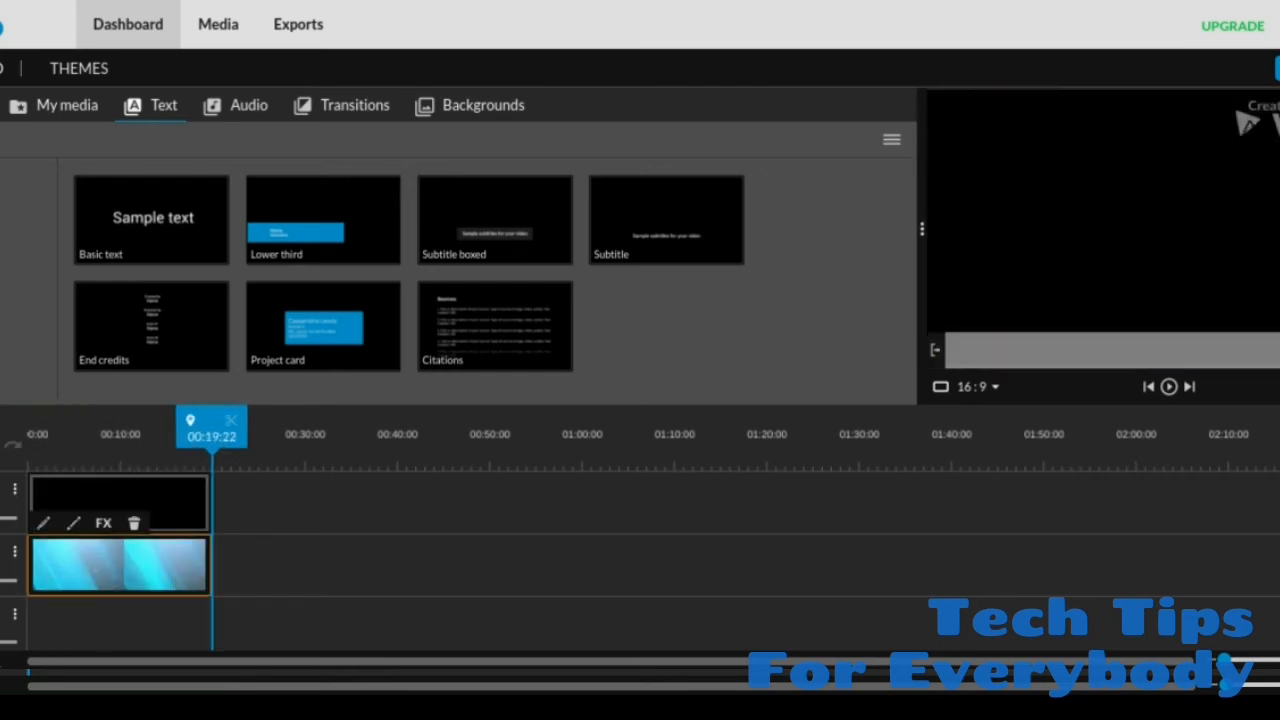
{"action": "left_click", "coordinate": [1279, 350]}
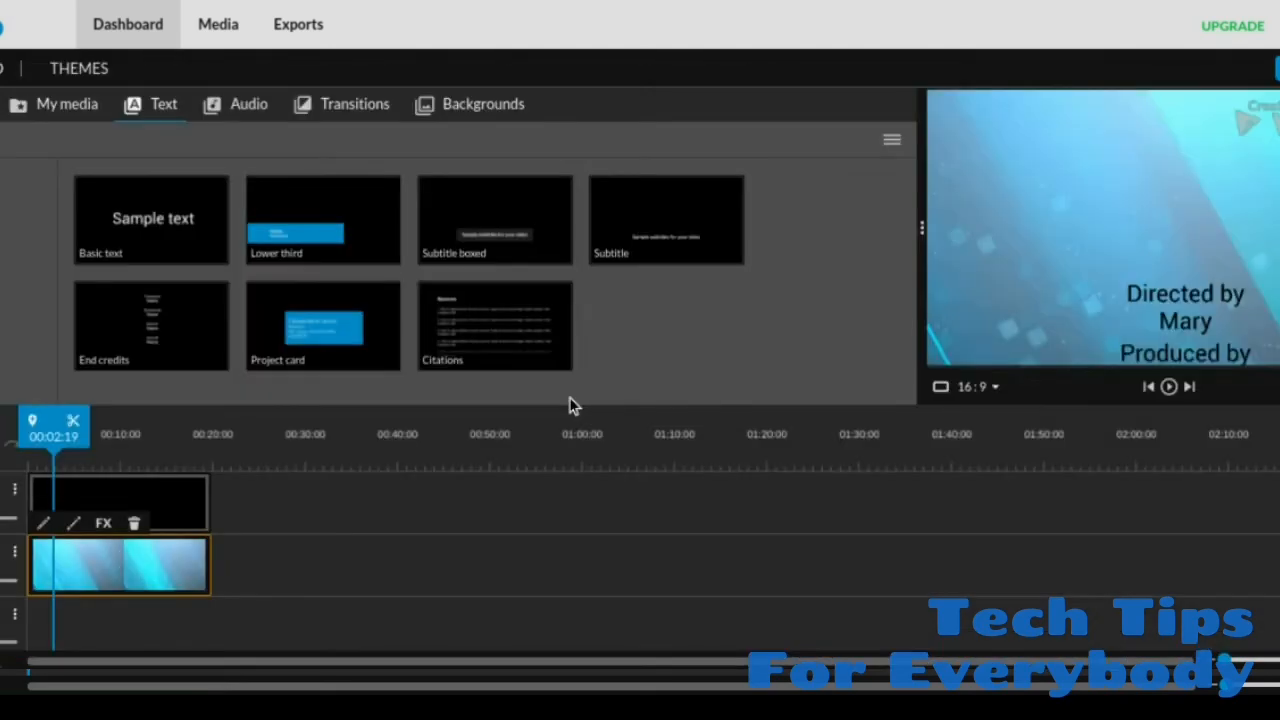
Step: Shorten the credits and Blue Stripes background clips to about 9 seconds each so they end together
{"action": "left_click", "coordinate": [200, 505]}
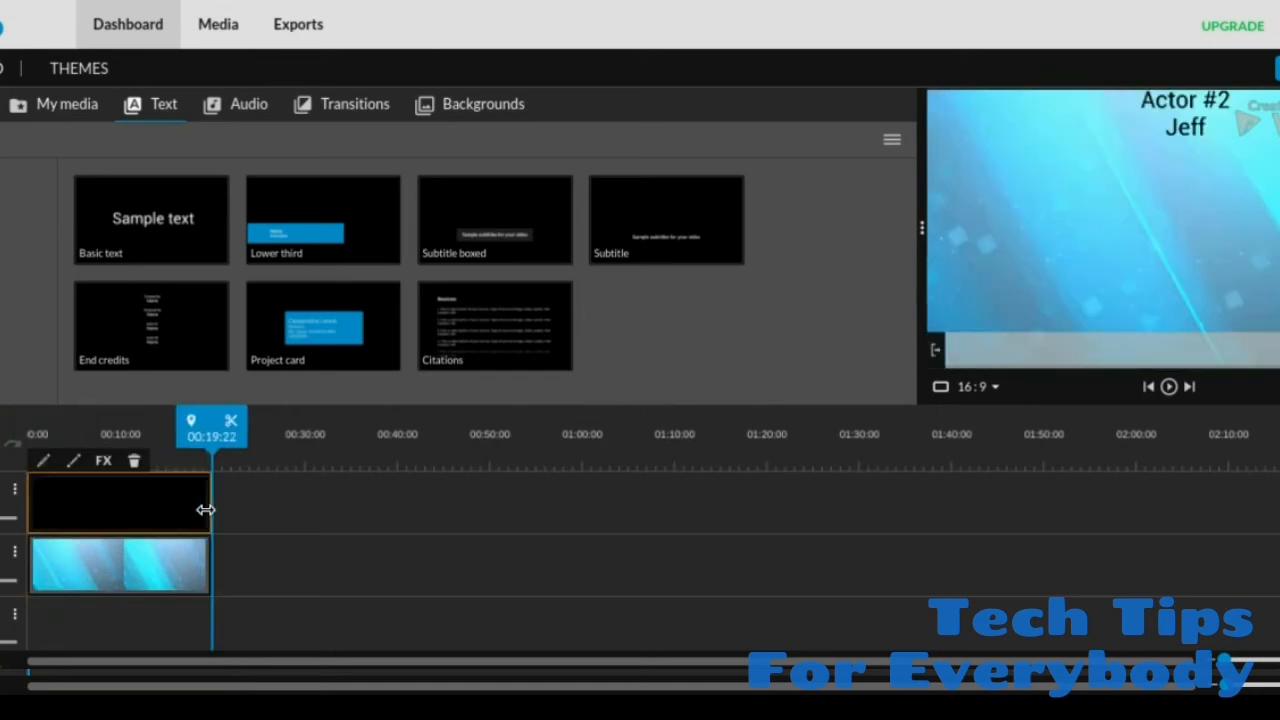
{"action": "left_click_drag", "start_coordinate": [205, 510], "coordinate": [108, 506]}
{"action": "left_click", "coordinate": [157, 557]}
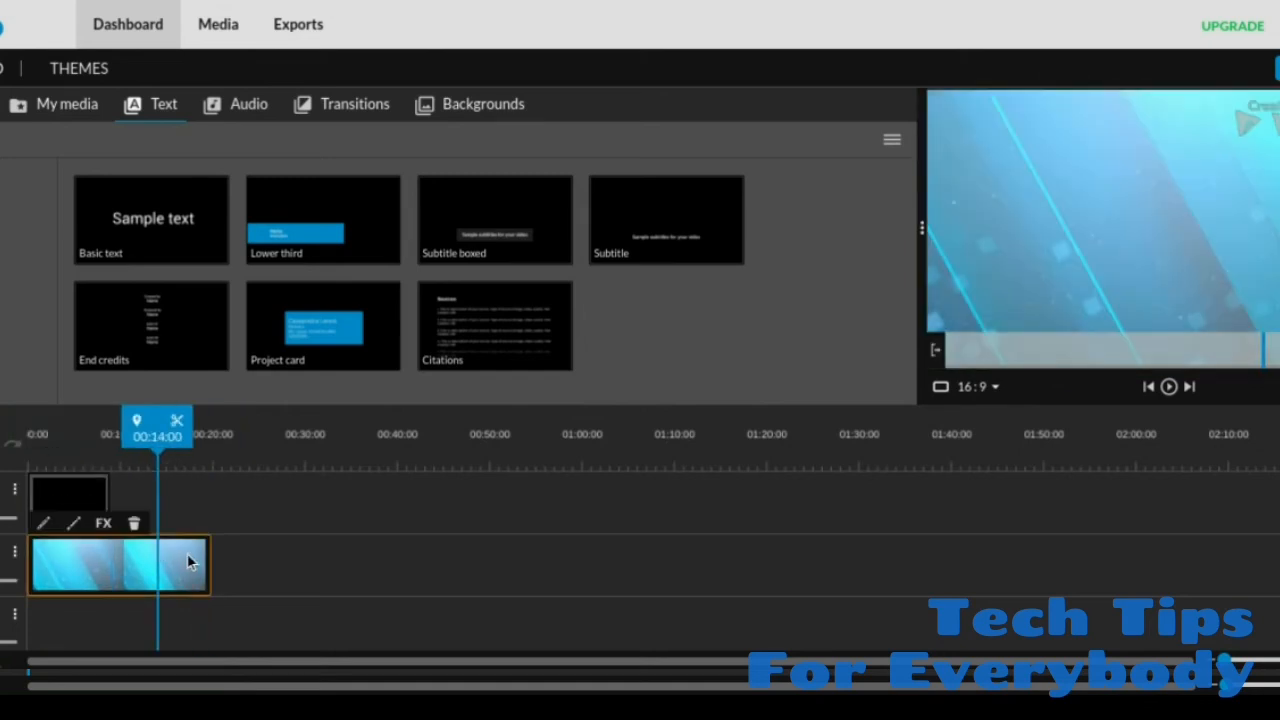
{"action": "left_click_drag", "start_coordinate": [208, 560], "coordinate": [110, 564]}
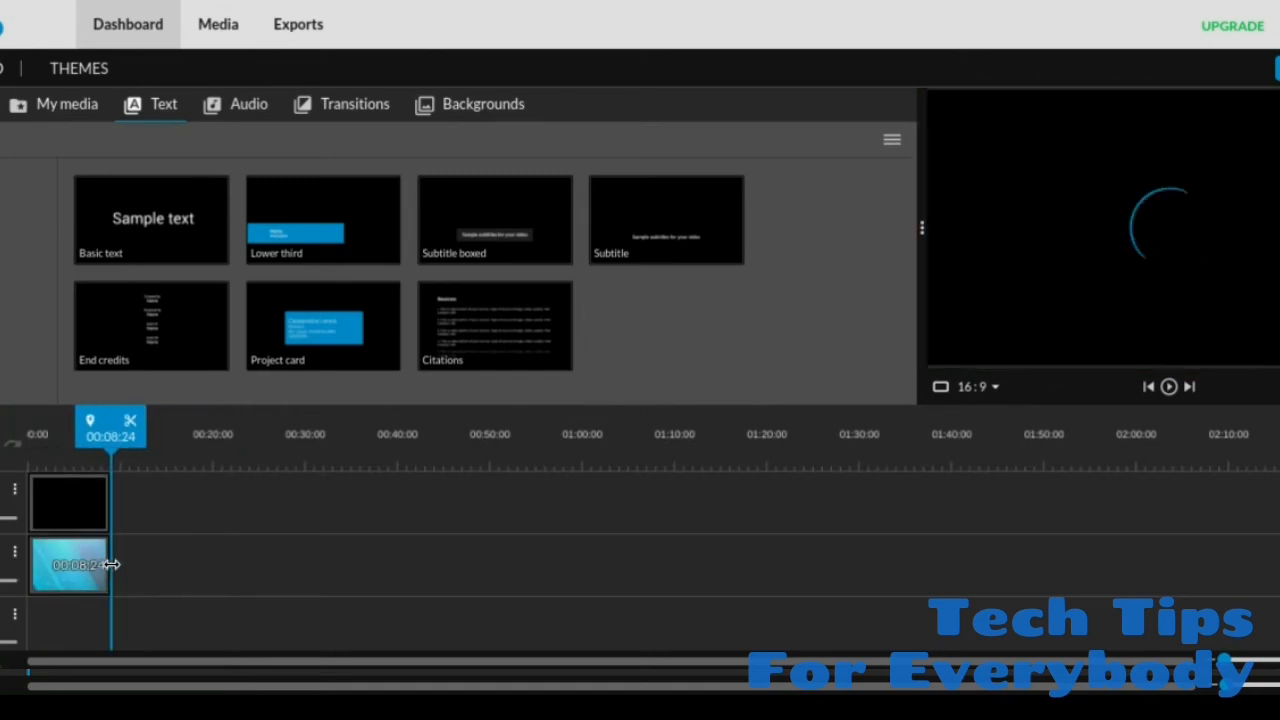